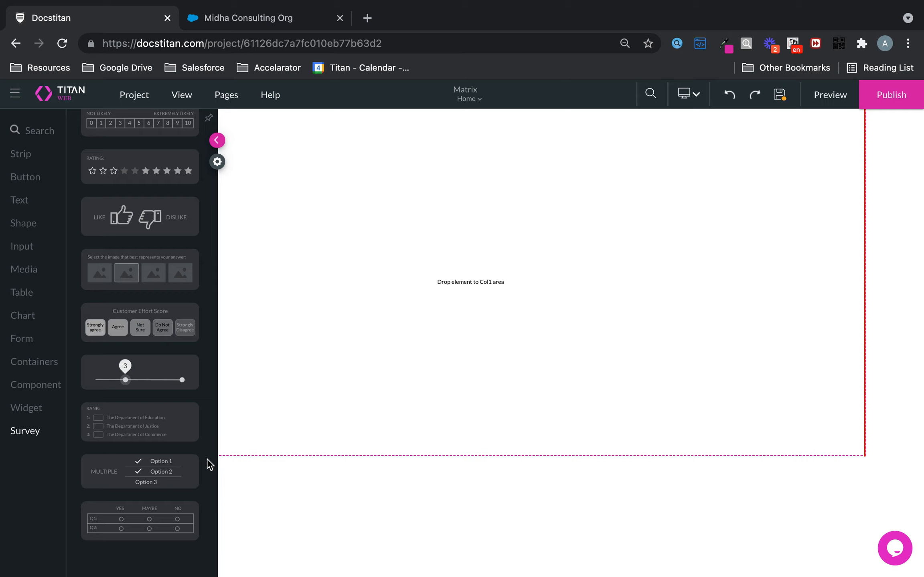
- Add a survey list to the blank page and set its items' fill to the light blue theme colour #68BEFF
{"action": "left_click_drag", "start_coordinate": [147, 465], "coordinate": [474, 294]}
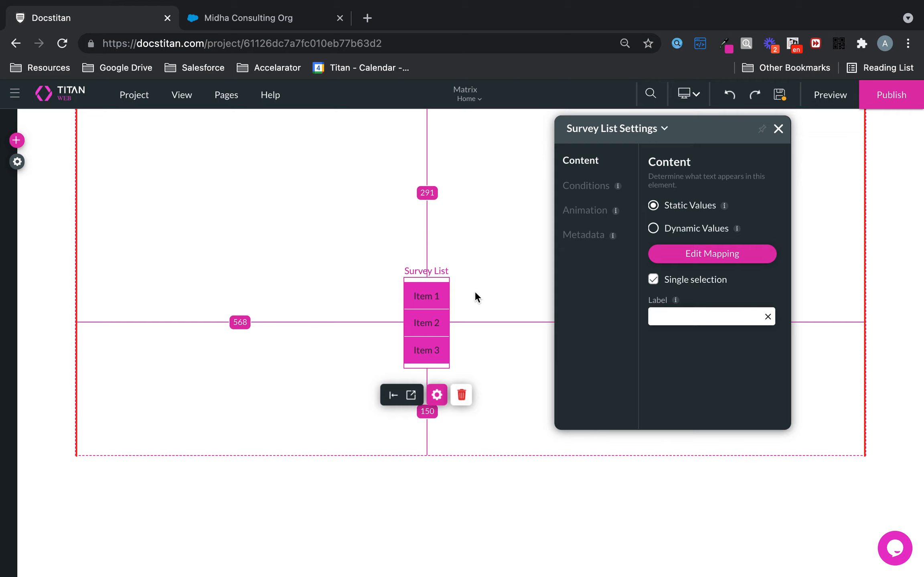
{"action": "left_click", "coordinate": [411, 395]}
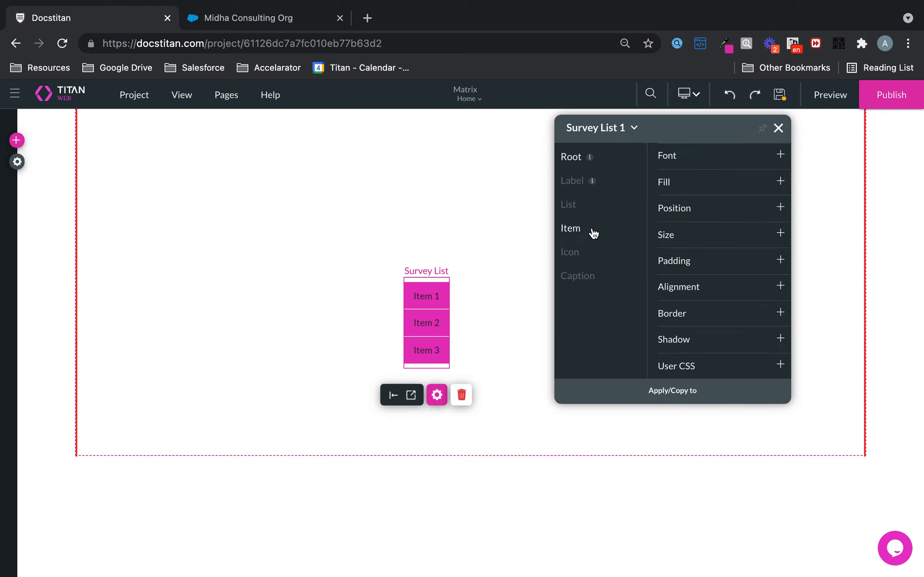
{"action": "left_click", "coordinate": [578, 230]}
{"action": "left_click", "coordinate": [698, 191]}
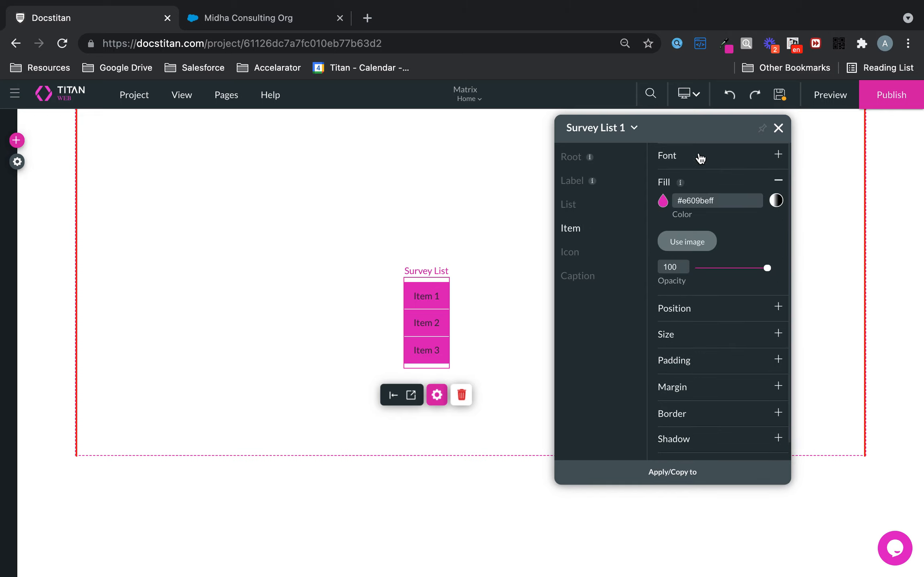
{"action": "left_click", "coordinate": [663, 200]}
{"action": "left_click", "coordinate": [659, 379]}
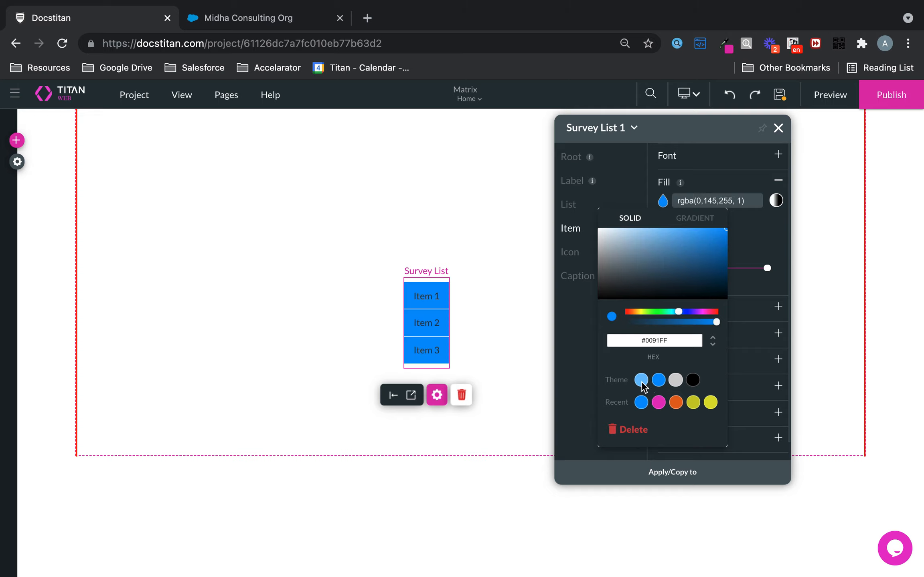
{"action": "left_click", "coordinate": [641, 379]}
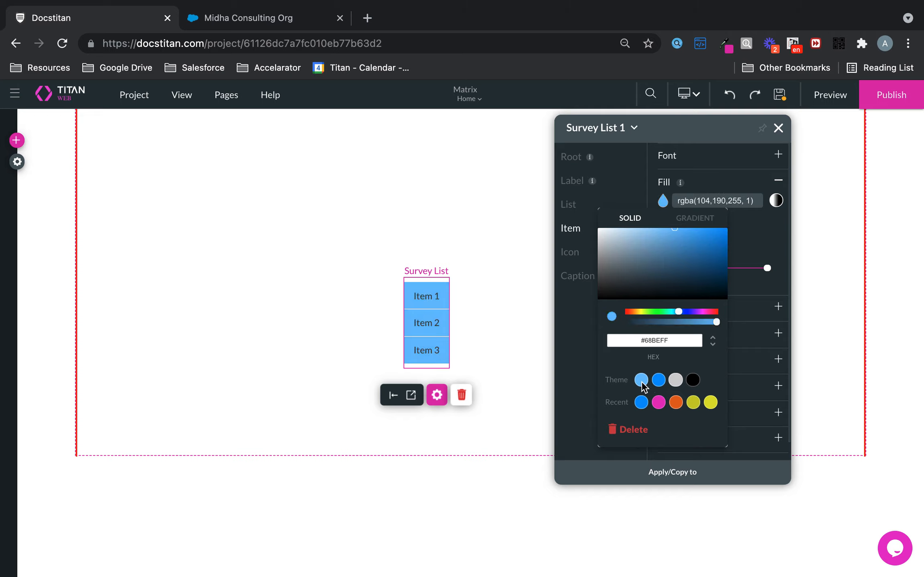
{"action": "left_click", "coordinate": [573, 220]}
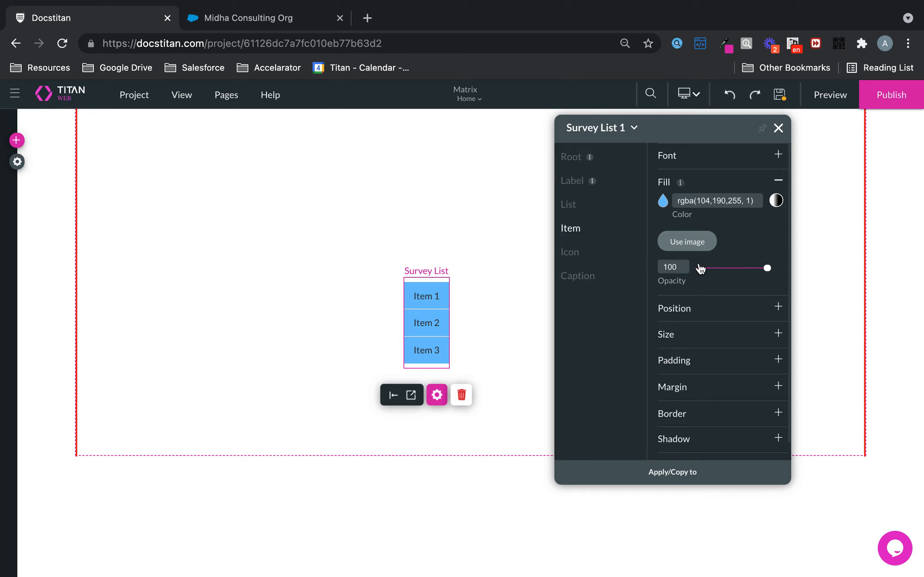
- Use the black sports car picture as the fill image of the survey list's icon
{"action": "left_click", "coordinate": [604, 249]}
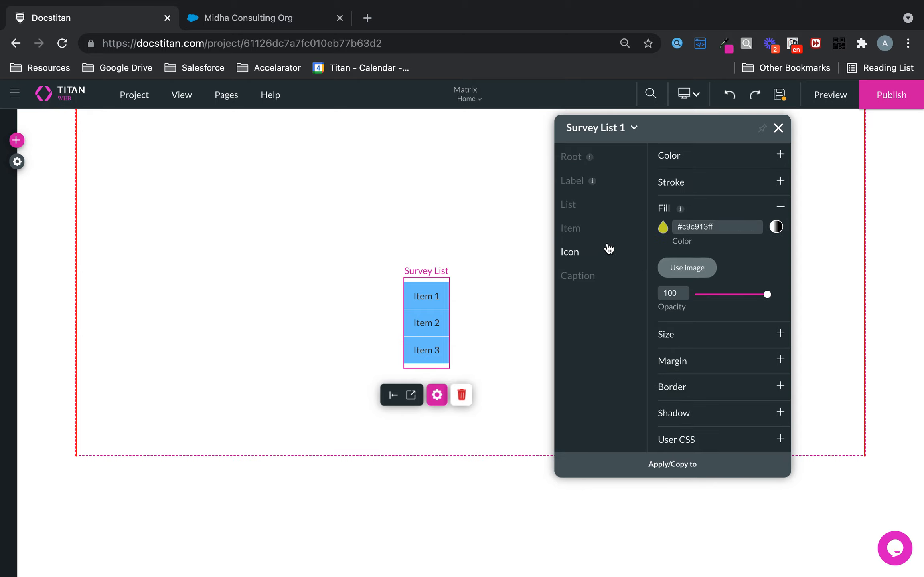
{"action": "left_click", "coordinate": [696, 268]}
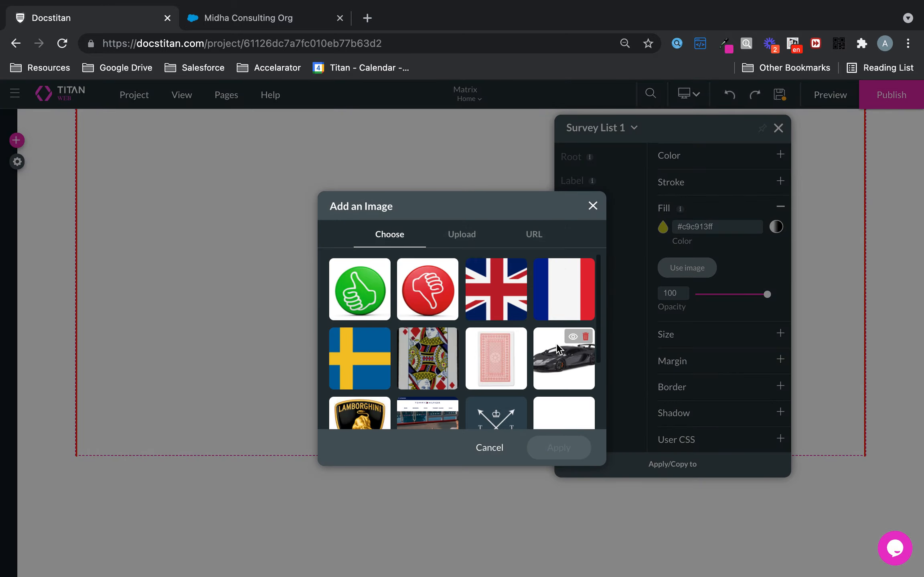
{"action": "left_click", "coordinate": [556, 344]}
{"action": "left_click", "coordinate": [558, 448]}
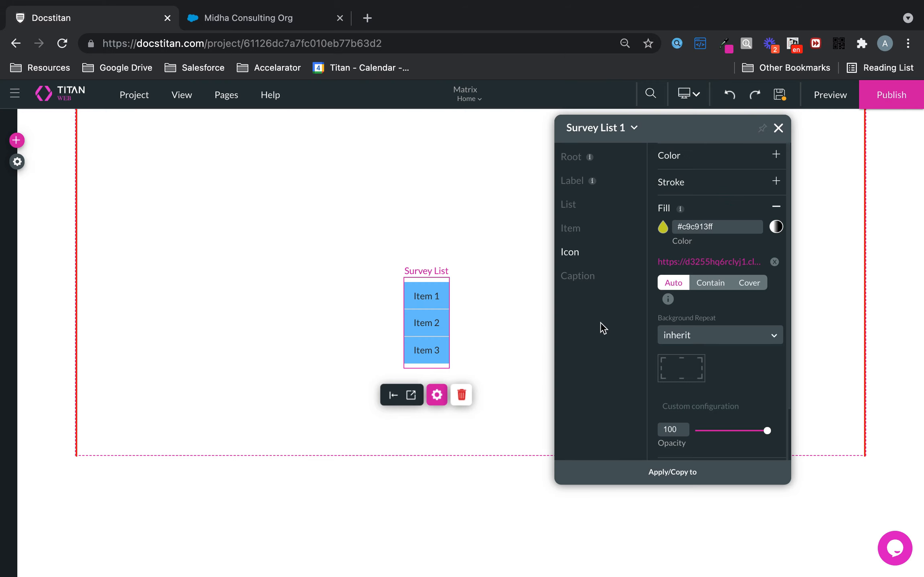
- Save the project and preview the page, selecting Item 1, Item 2 and Item 3 to check the selection icon
{"action": "left_click", "coordinate": [779, 96]}
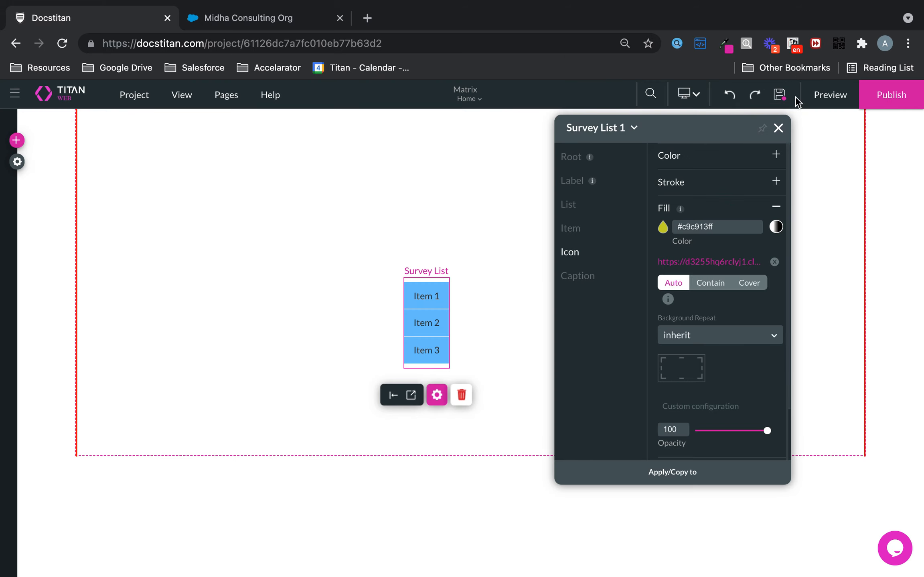
{"action": "left_click", "coordinate": [826, 99]}
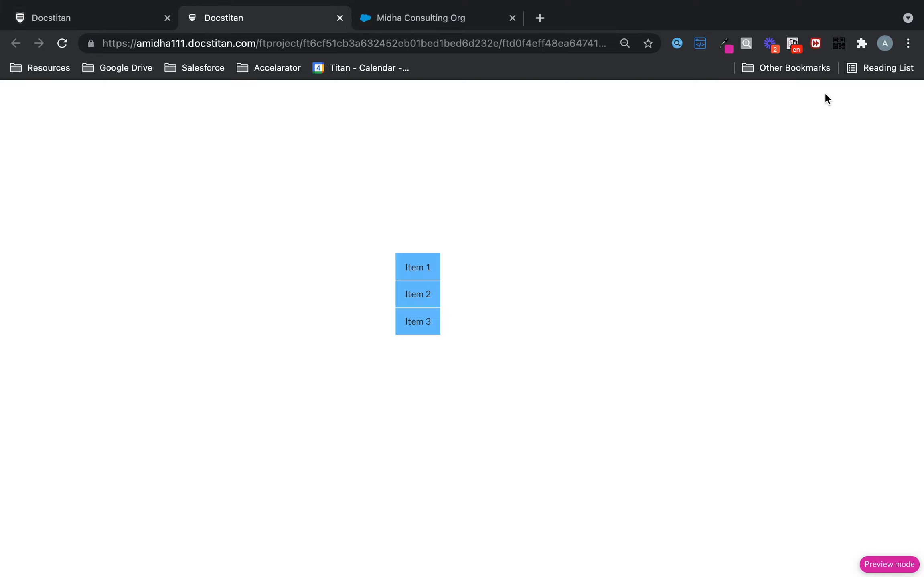
{"action": "left_click", "coordinate": [413, 268]}
{"action": "left_click", "coordinate": [444, 295]}
{"action": "left_click", "coordinate": [441, 328]}
{"action": "left_click", "coordinate": [437, 302]}
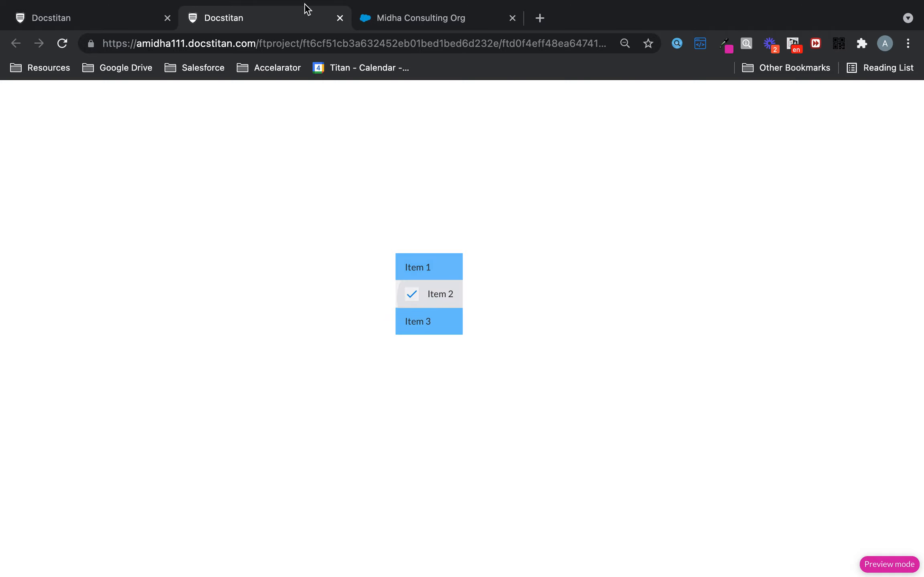
- Back in the editor, set the icon's fill image sizing to Cover, then save and preview the page
{"action": "left_click", "coordinate": [137, 23]}
{"action": "left_click", "coordinate": [714, 285]}
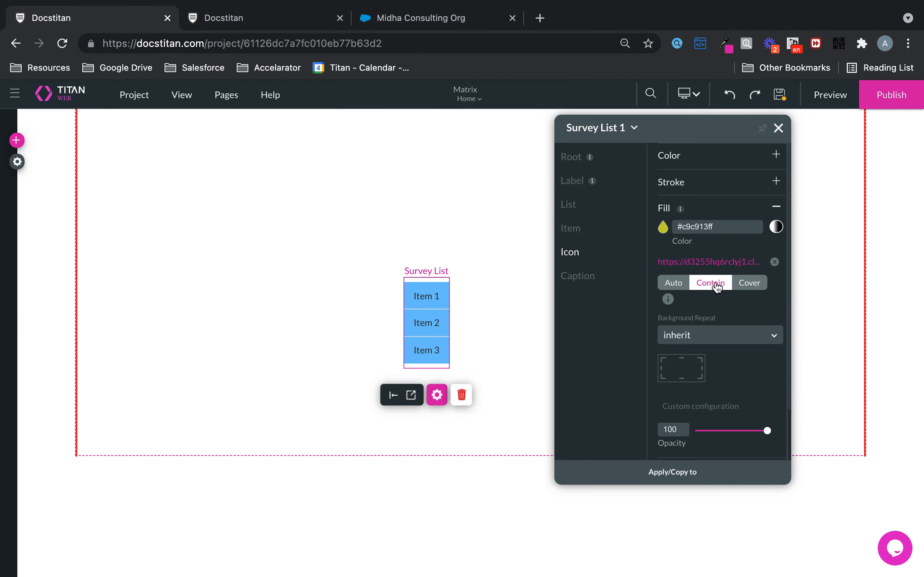
{"action": "left_click", "coordinate": [749, 285]}
{"action": "left_click", "coordinate": [779, 95]}
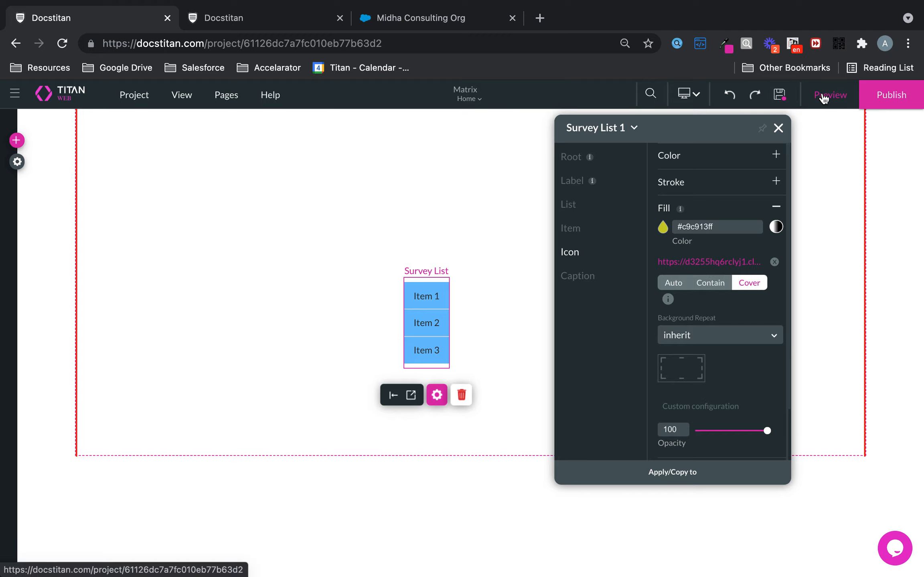
{"action": "left_click", "coordinate": [823, 97]}
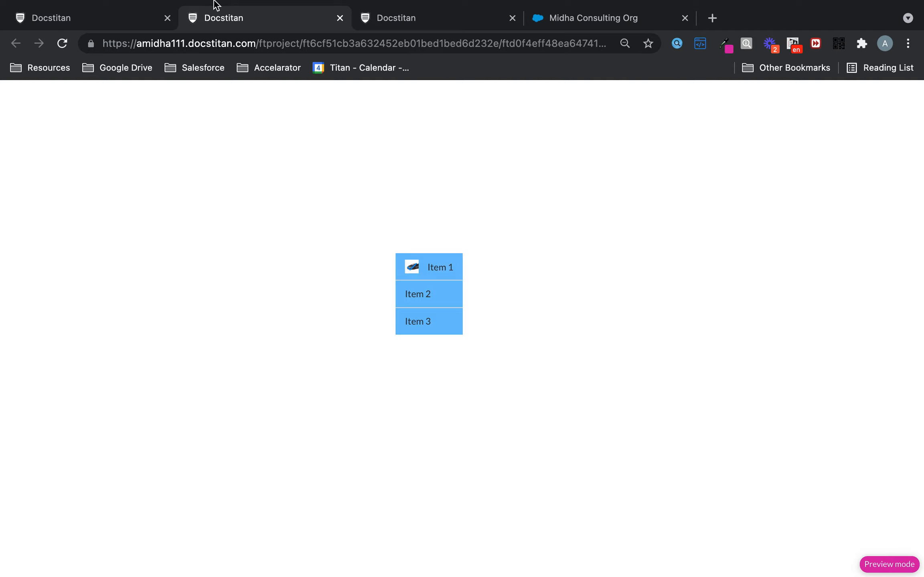
- Back in the editor, remove the icon's fill image and move the survey list to about 654 from the left and 240 from the top
{"action": "left_click", "coordinate": [128, 9]}
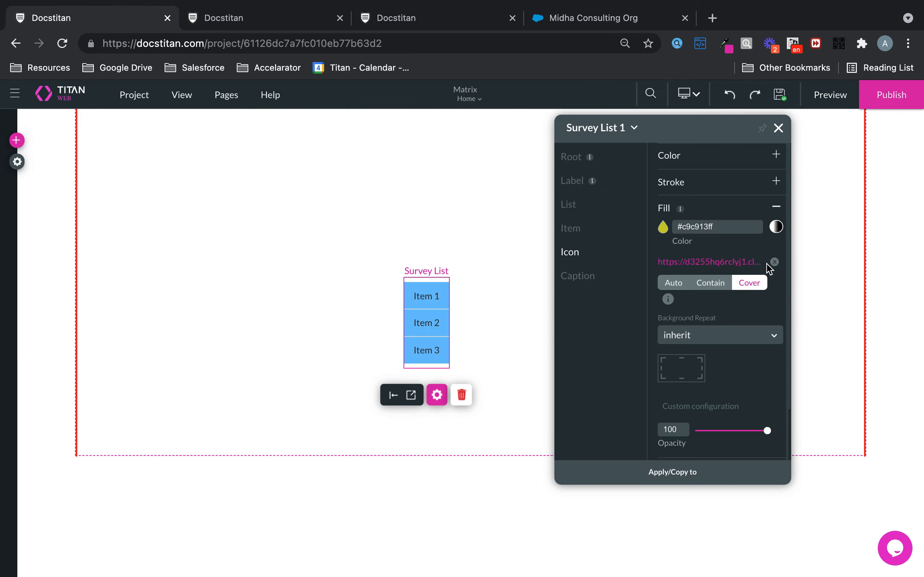
{"action": "left_click", "coordinate": [774, 263]}
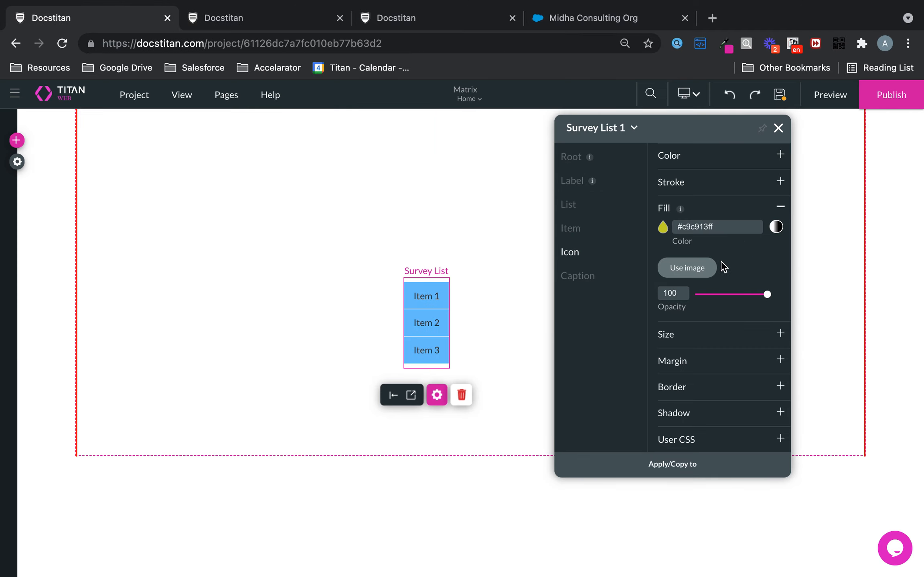
{"action": "left_click", "coordinate": [574, 205]}
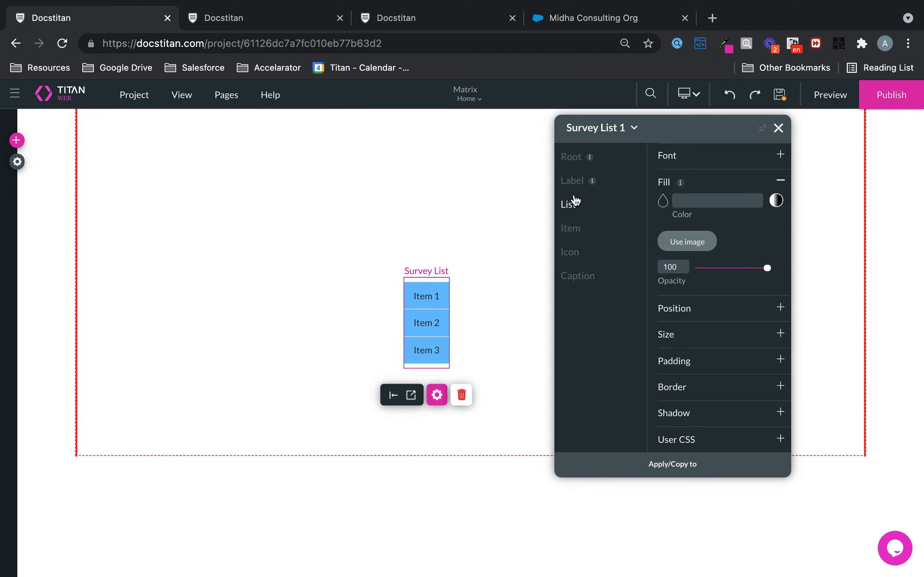
{"action": "left_click", "coordinate": [778, 128]}
{"action": "left_click", "coordinate": [444, 304]}
{"action": "left_click_drag", "start_coordinate": [445, 304], "coordinate": [492, 276]}
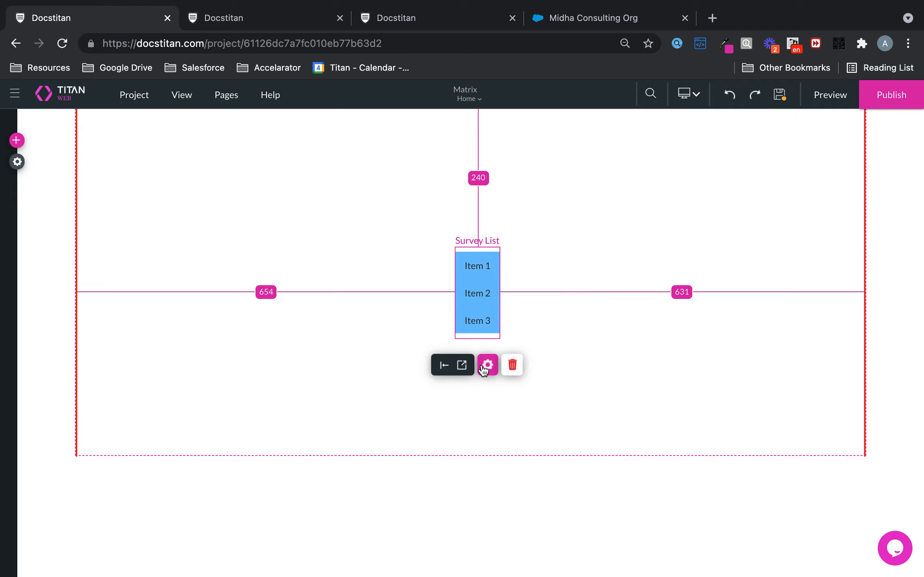
- Review the survey list's Conditions, Animation, Metadata and Content settings, including the static item labels and values
{"action": "left_click", "coordinate": [486, 365]}
{"action": "left_click", "coordinate": [588, 191]}
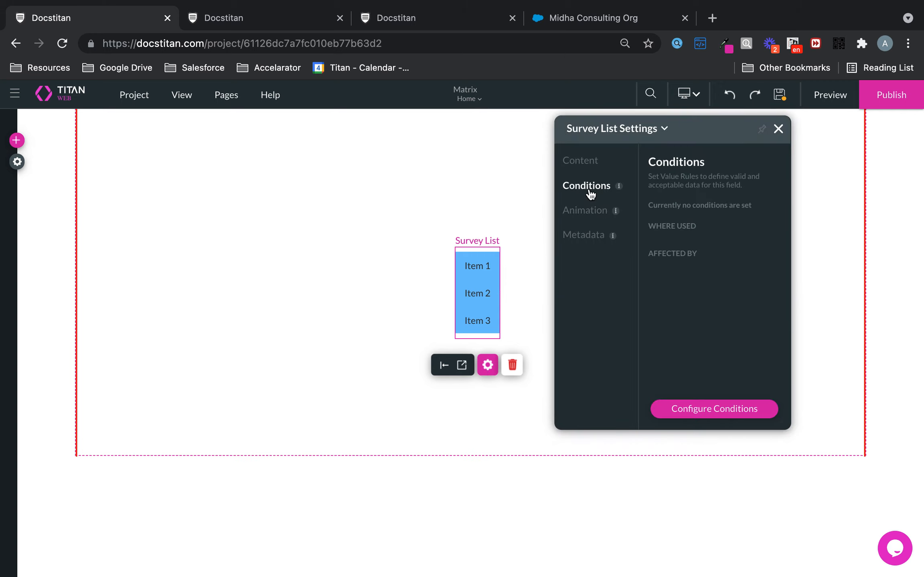
{"action": "left_click", "coordinate": [592, 224]}
{"action": "left_click", "coordinate": [587, 237]}
{"action": "left_click", "coordinate": [591, 167]}
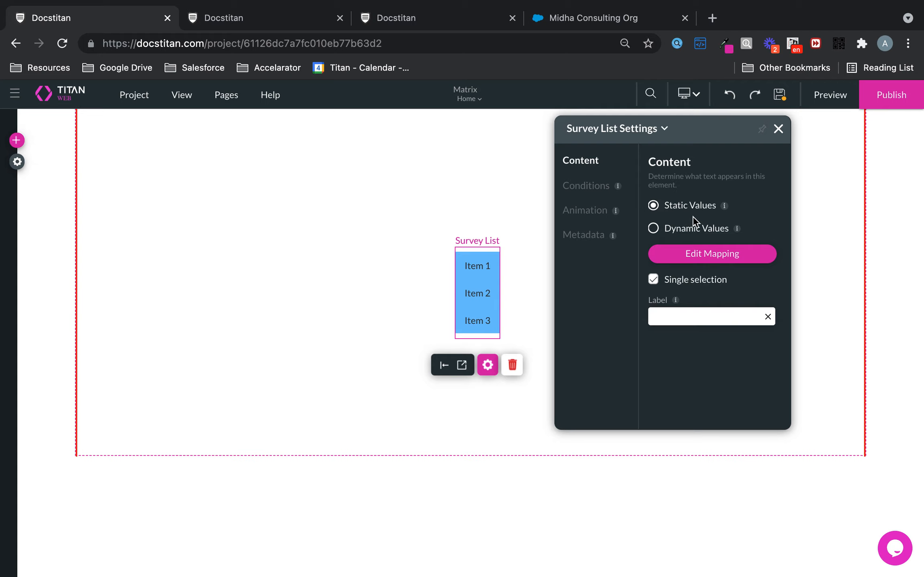
{"action": "left_click", "coordinate": [700, 254]}
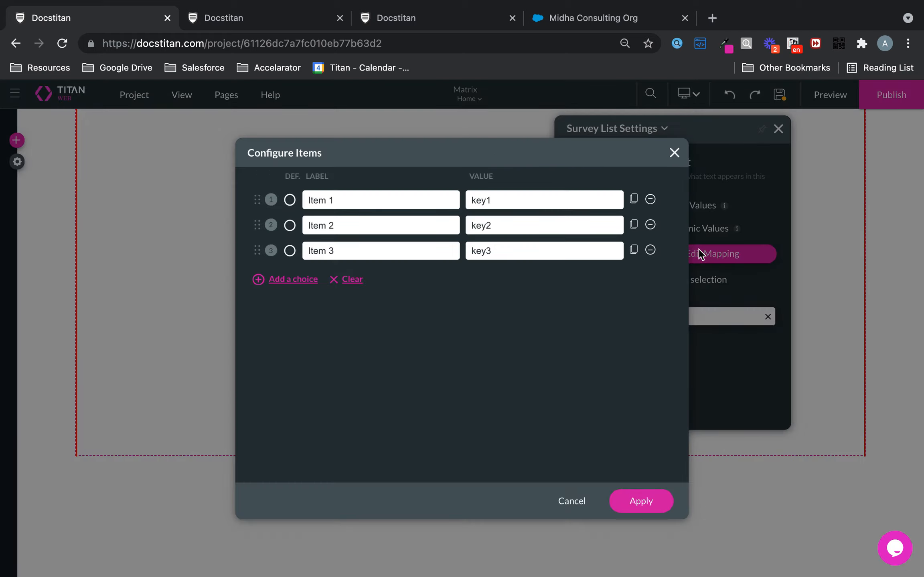
{"action": "left_click", "coordinate": [677, 153]}
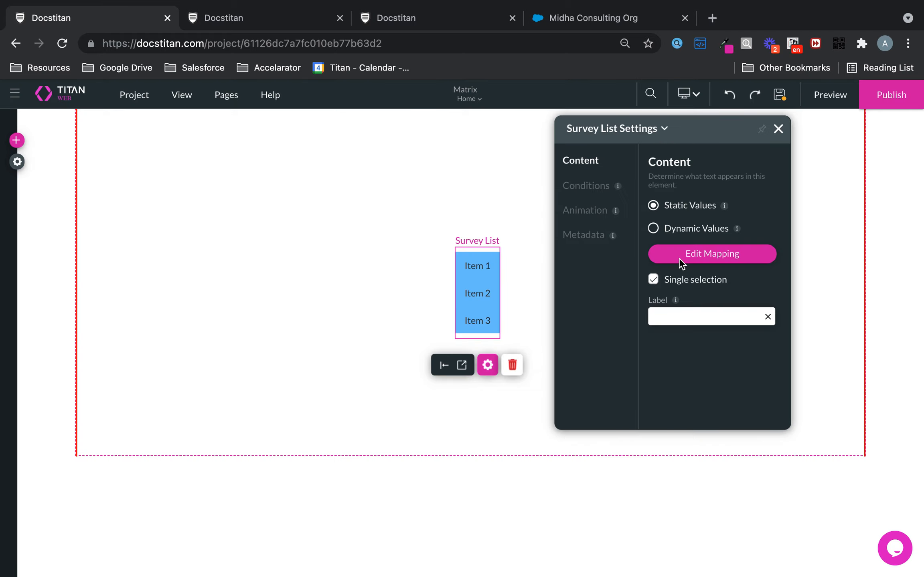
- Switch the survey list to dynamic values synced from the Salesforce Account object's Prospect Rating field
{"action": "left_click", "coordinate": [696, 229]}
{"action": "left_click", "coordinate": [700, 254]}
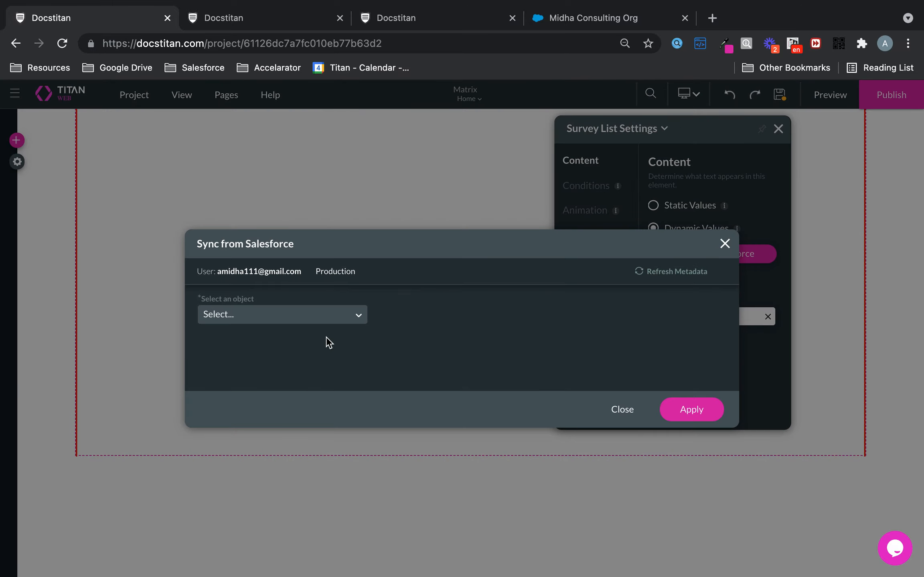
{"action": "left_click", "coordinate": [279, 313]}
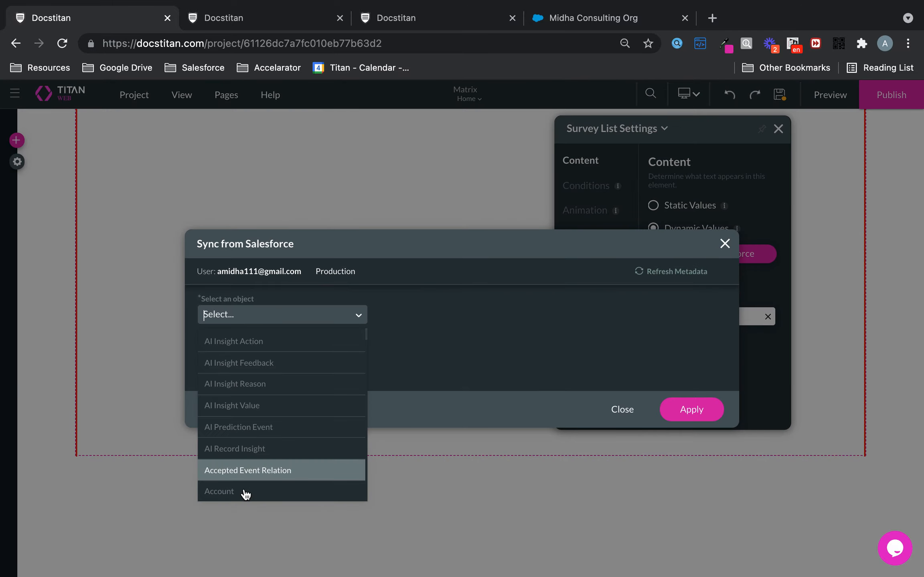
{"action": "left_click", "coordinate": [244, 491]}
{"action": "left_click", "coordinate": [280, 357]}
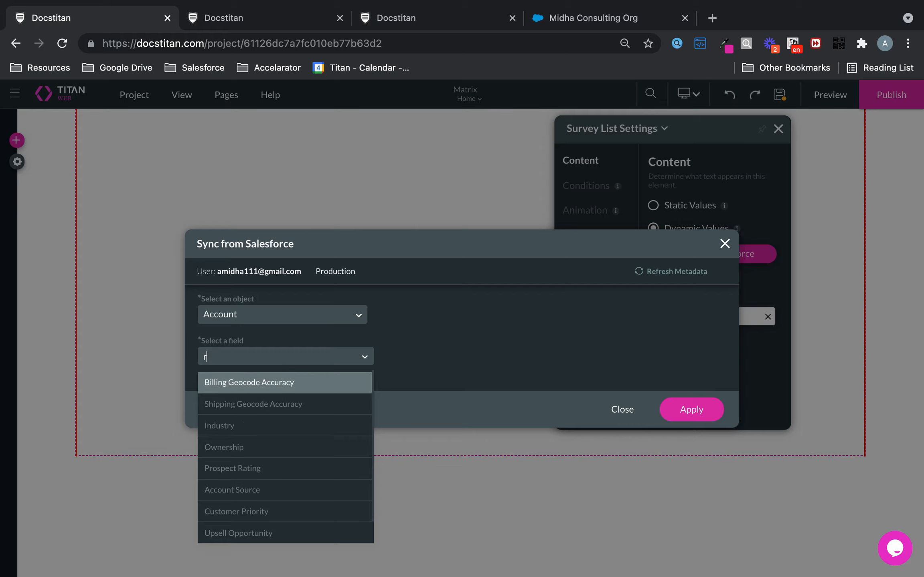
{"action": "type", "text": "rate"}
{"action": "key", "text": "BackSpace"}
{"action": "key", "text": "BackSpace"}
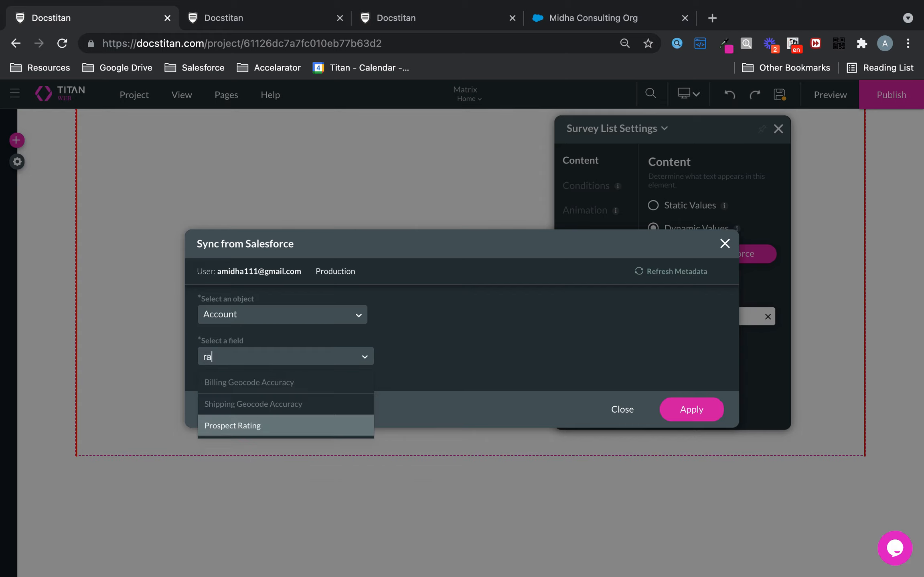
{"action": "left_click", "coordinate": [268, 427]}
{"action": "left_click", "coordinate": [685, 410]}
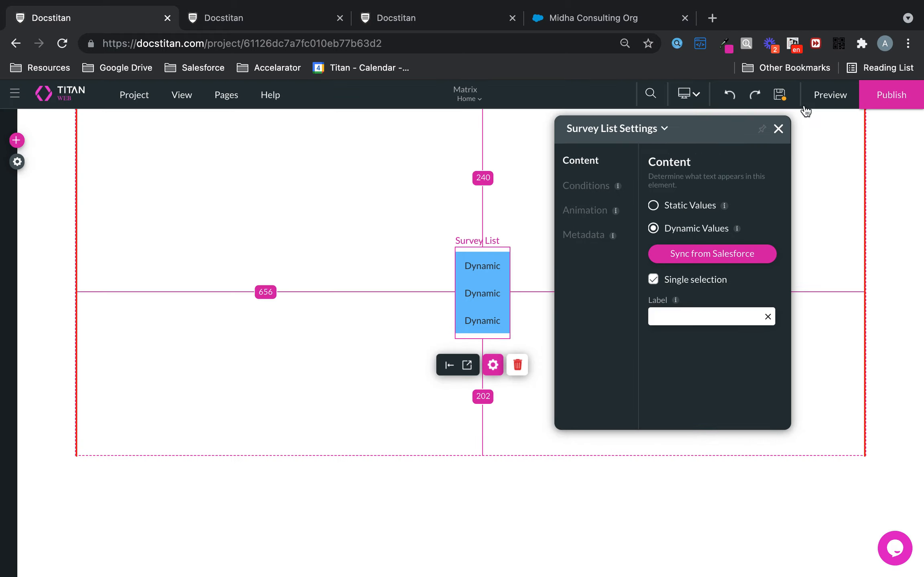
- Preview the page, close the older previews, and select Hot, Warm and Cold to test the list's selection
{"action": "left_click", "coordinate": [827, 96]}
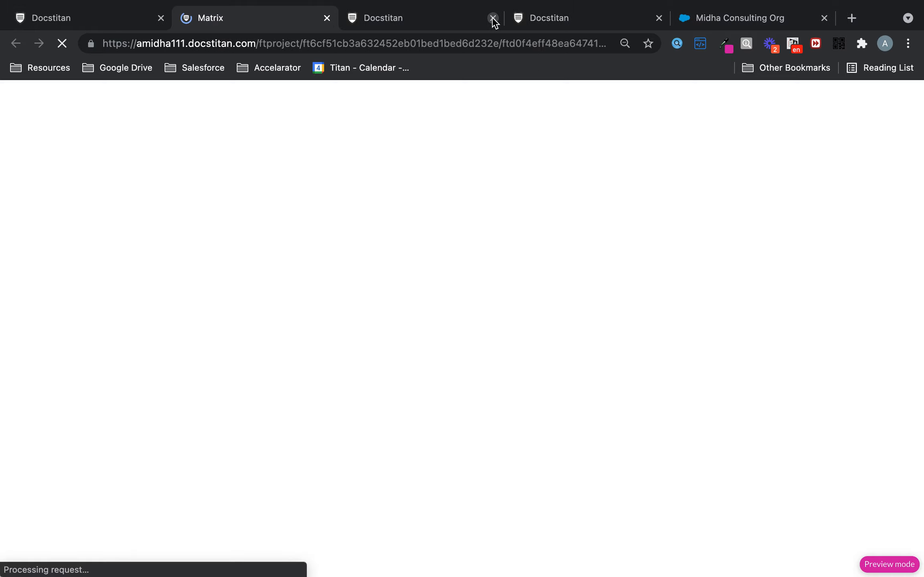
{"action": "left_click", "coordinate": [493, 17]}
{"action": "left_click", "coordinate": [493, 18]}
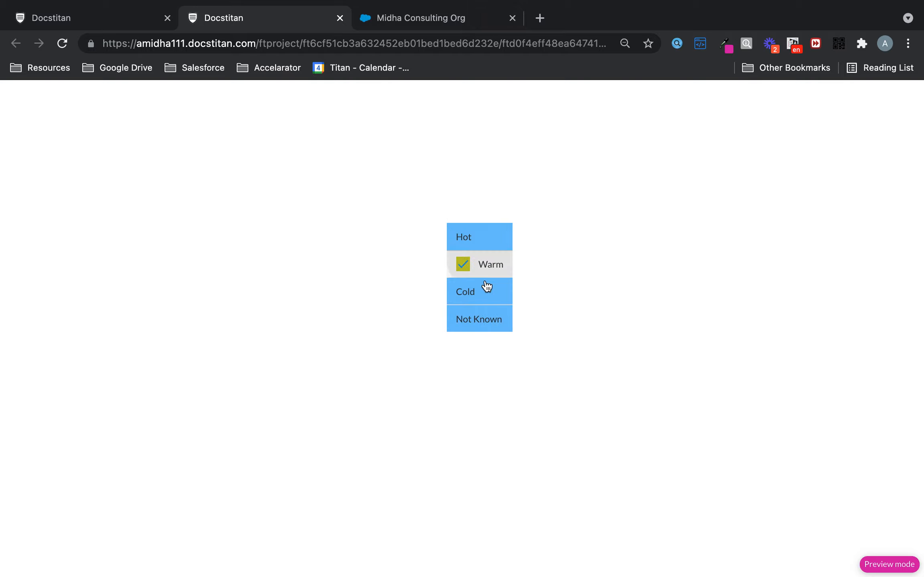
{"action": "left_click", "coordinate": [484, 240]}
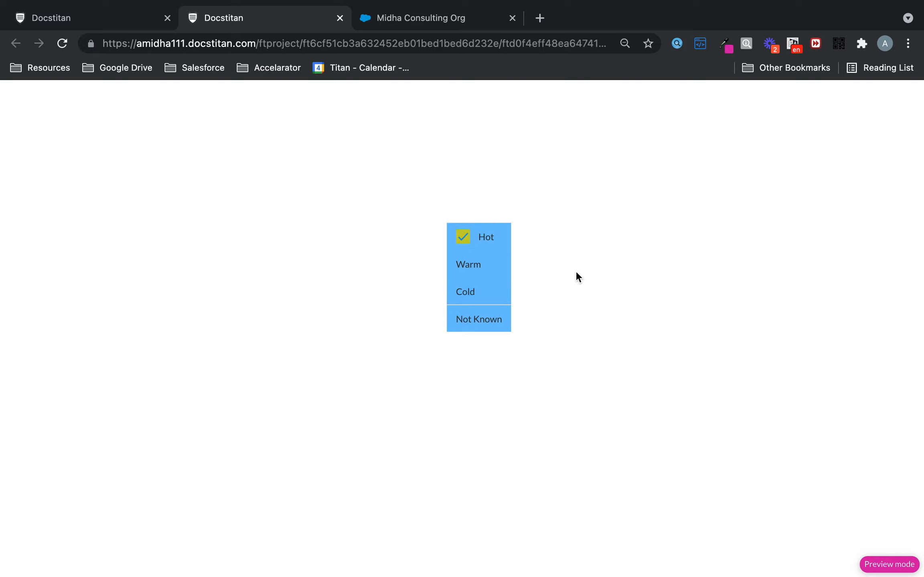
{"action": "left_click", "coordinate": [494, 271]}
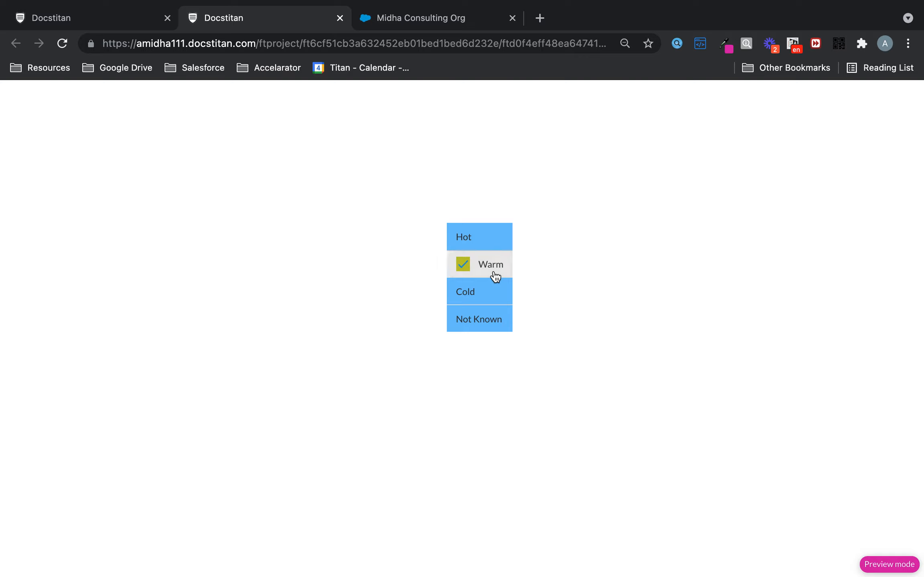
{"action": "left_click", "coordinate": [490, 300]}
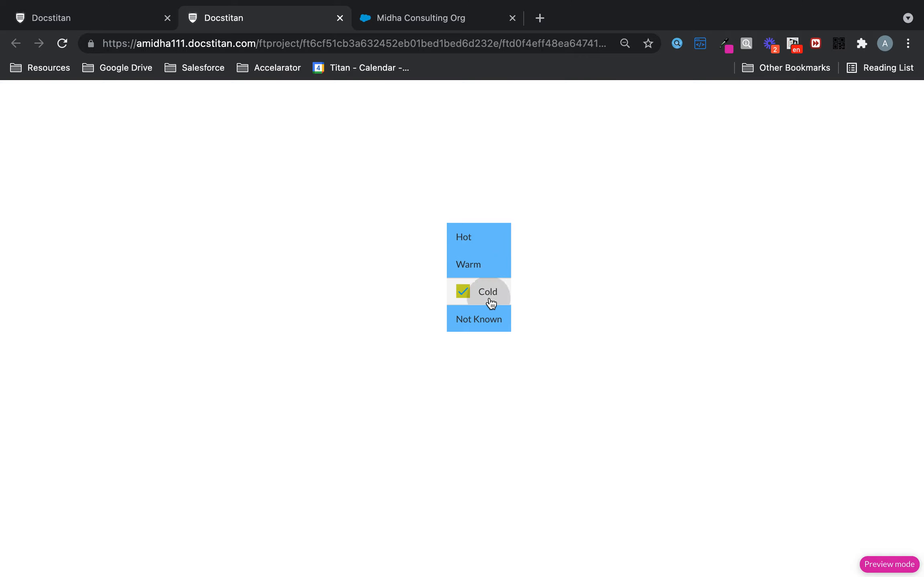
- Back in the editor, turn off Single selection for the survey list, save, and open a fresh preview in place of the old one
{"action": "left_click", "coordinate": [123, 11]}
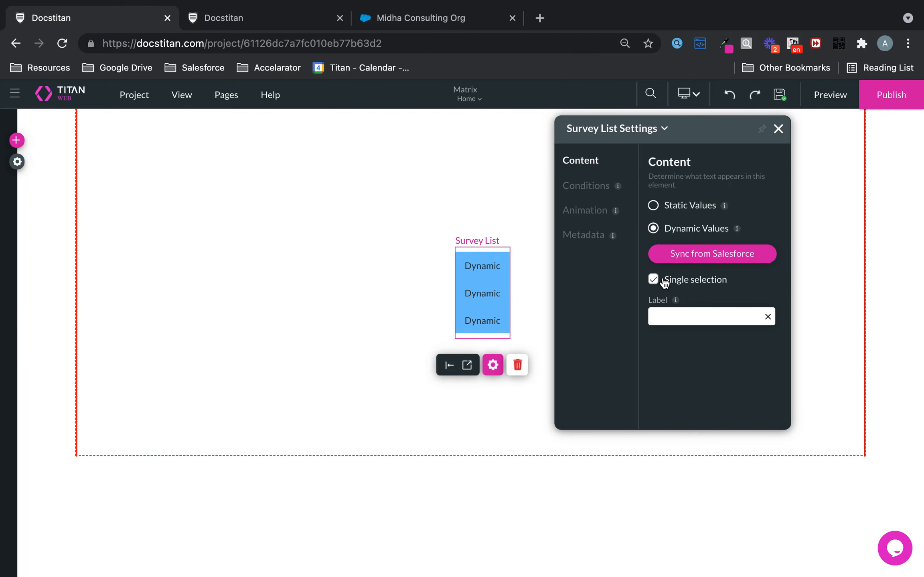
{"action": "left_click", "coordinate": [780, 94]}
{"action": "left_click", "coordinate": [824, 98]}
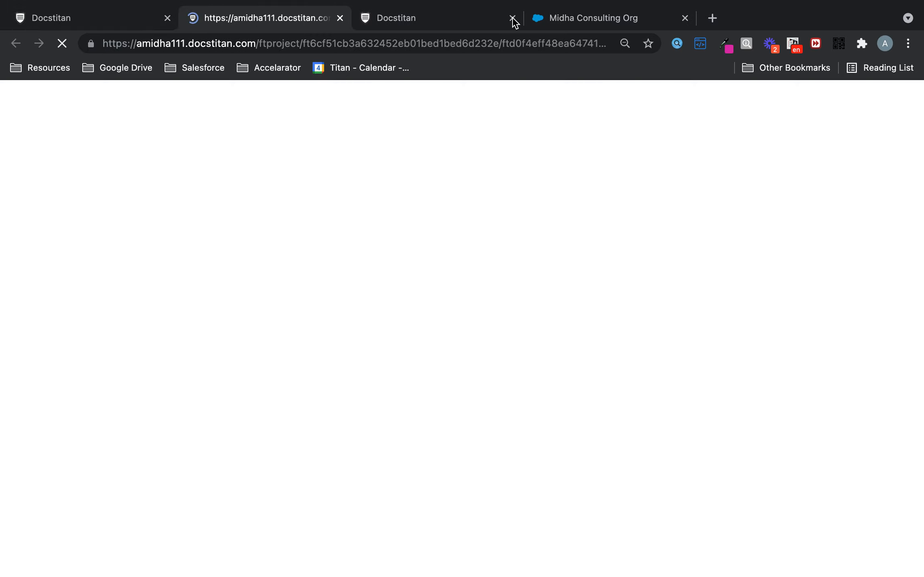
{"action": "left_click", "coordinate": [512, 17]}
- Select Hot, Warm, Not Known and Cold in the previewed survey list to test multiple selection
{"action": "left_click", "coordinate": [489, 240]}
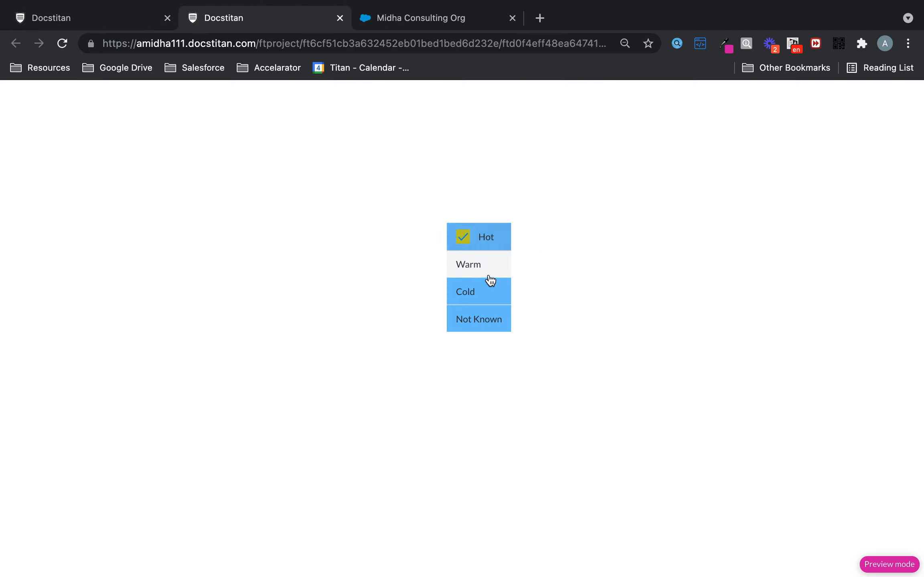
{"action": "left_click", "coordinate": [490, 266]}
{"action": "left_click", "coordinate": [489, 319]}
{"action": "left_click", "coordinate": [486, 293]}
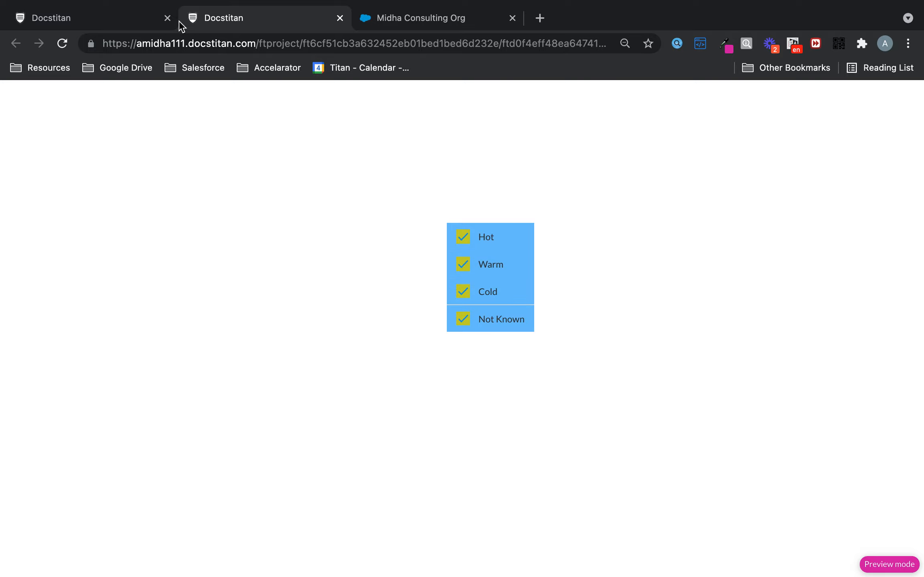
- Close the preview and, in Salesforce, open a new account form to look through its fields
{"action": "left_click", "coordinate": [140, 24]}
{"action": "left_click", "coordinate": [333, 26]}
{"action": "left_click", "coordinate": [339, 19]}
{"action": "left_click", "coordinate": [272, 20]}
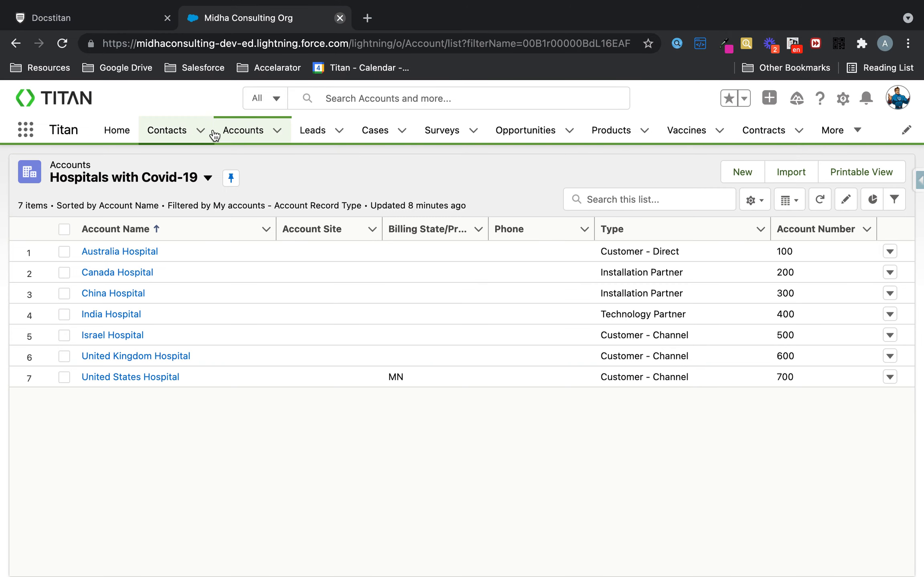
{"action": "left_click", "coordinate": [258, 133]}
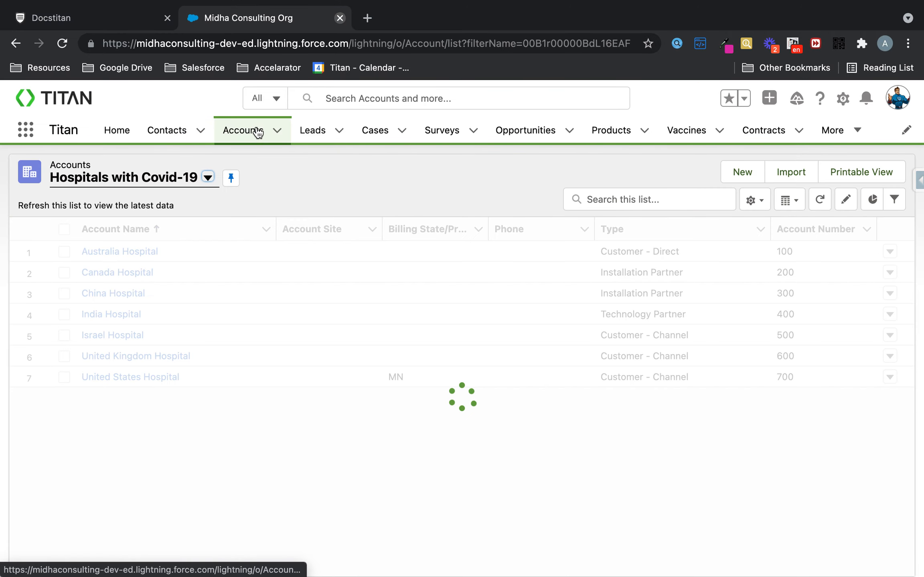
{"action": "left_click", "coordinate": [276, 131]}
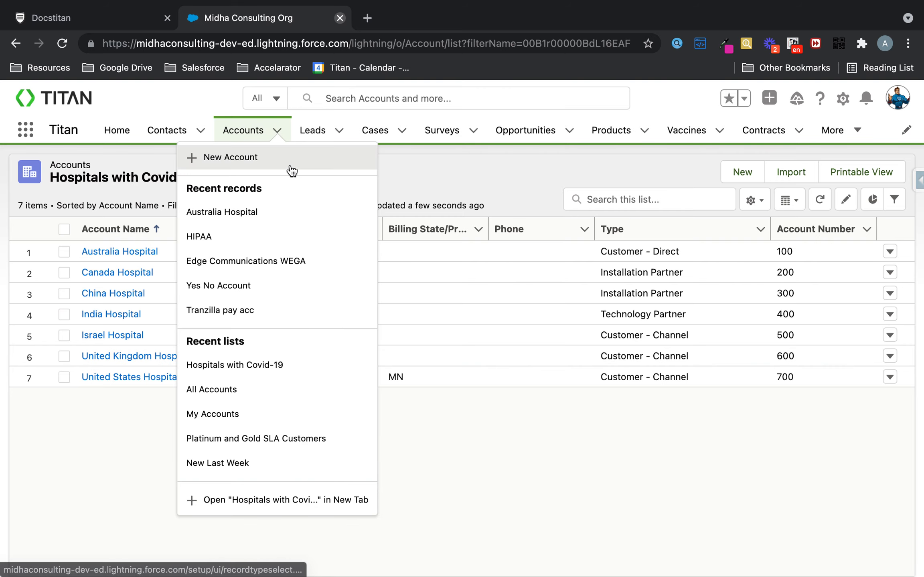
{"action": "left_click", "coordinate": [295, 164]}
{"action": "left_click", "coordinate": [740, 415]}
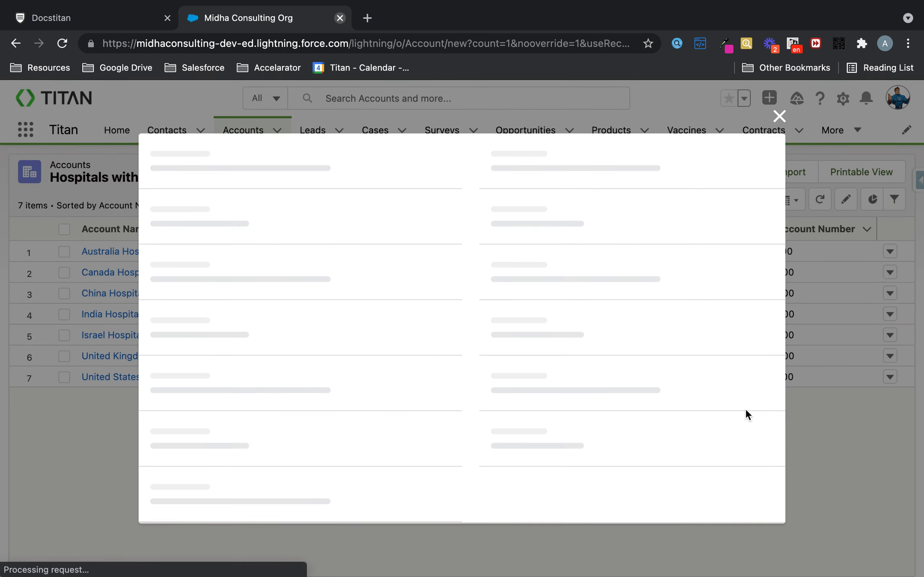
{"action": "scroll", "coordinate": [668, 408], "scroll_direction": "down", "scroll_amount": 10}
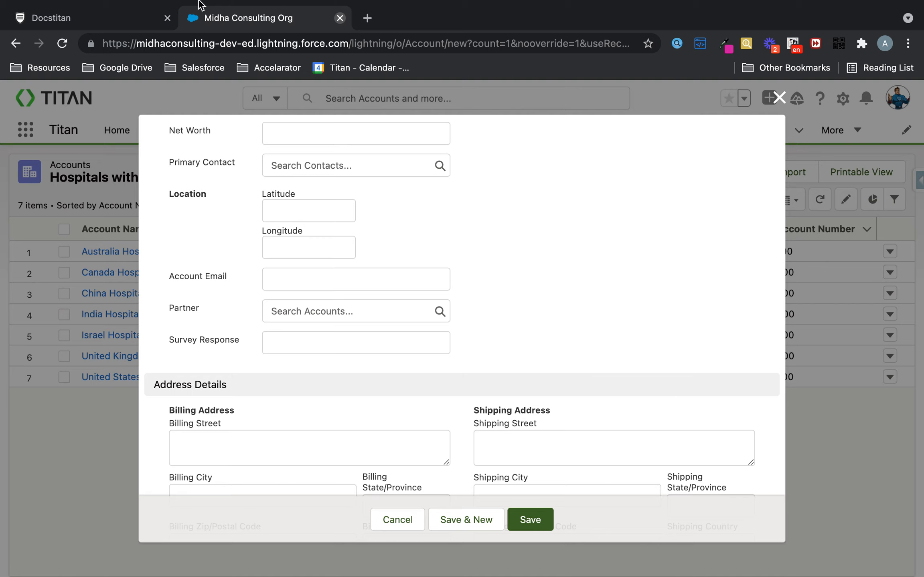
- Return to the Titan editor, switch the survey list to Static Values, and check its item mapping
{"action": "left_click", "coordinate": [83, 22]}
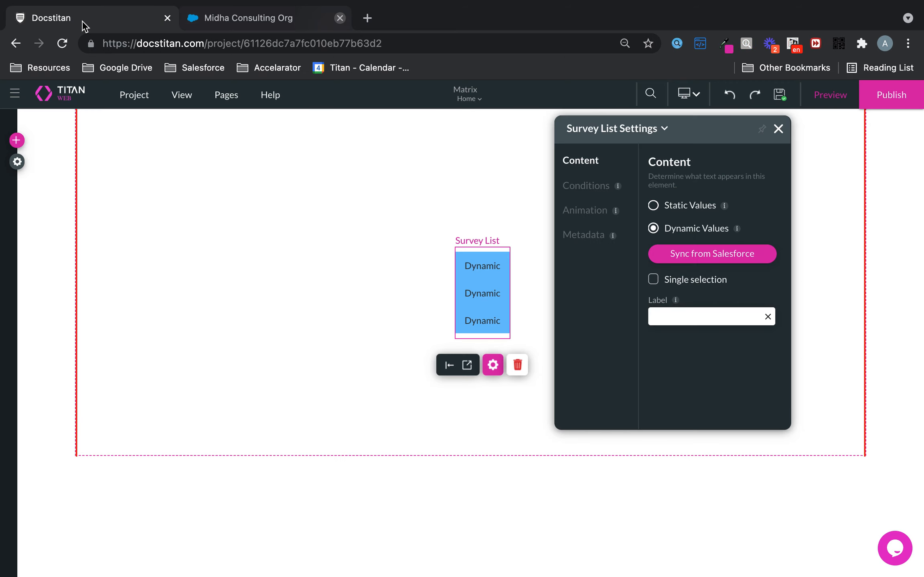
{"action": "left_click", "coordinate": [693, 208]}
{"action": "left_click", "coordinate": [709, 251]}
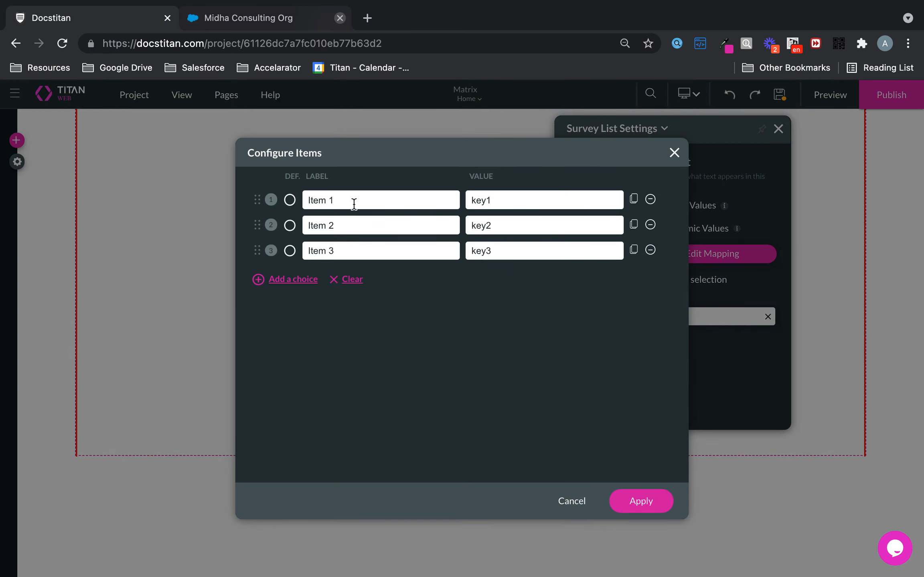
{"action": "left_click", "coordinate": [674, 152]}
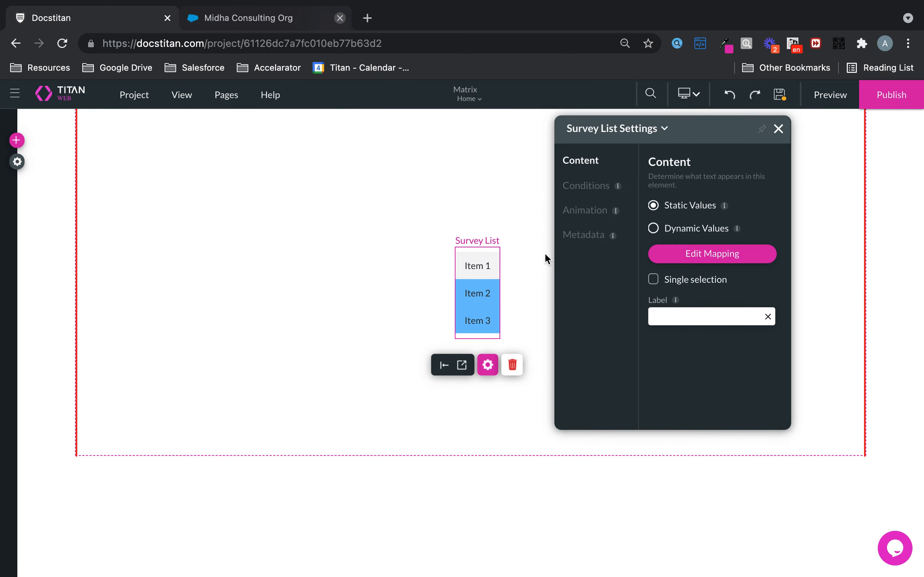
- Set the survey list's label to "Industries..", replacing a first attempt at a "How would" question
{"action": "left_click", "coordinate": [588, 186]}
{"action": "left_click", "coordinate": [592, 161]}
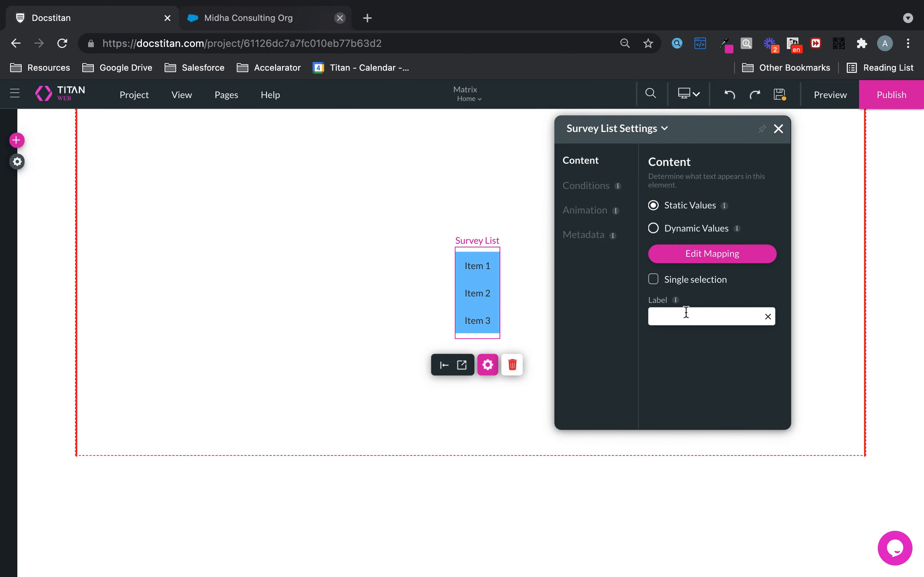
{"action": "type", "text": "How would"}
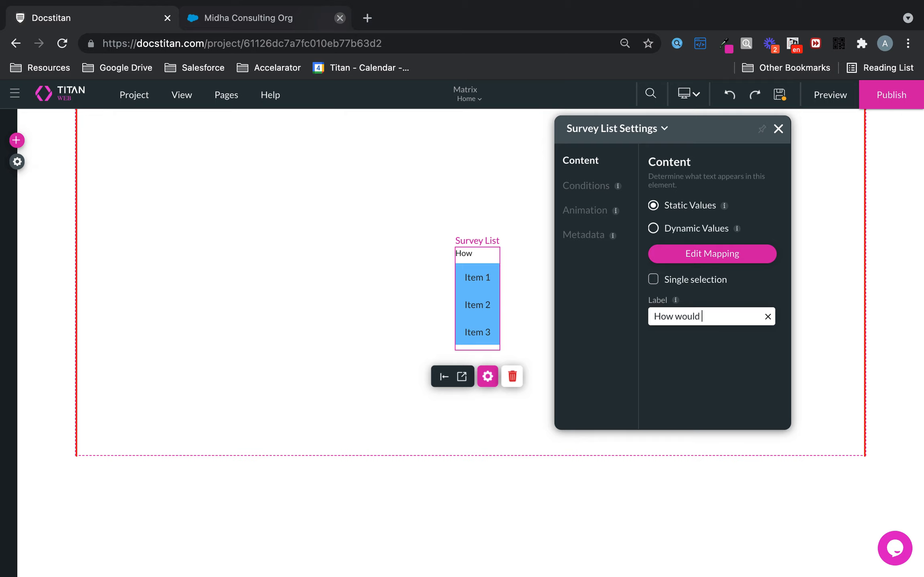
{"action": "key", "text": "super+a"}
{"action": "key", "text": "BackSpace"}
{"action": "left_click", "coordinate": [427, 276]}
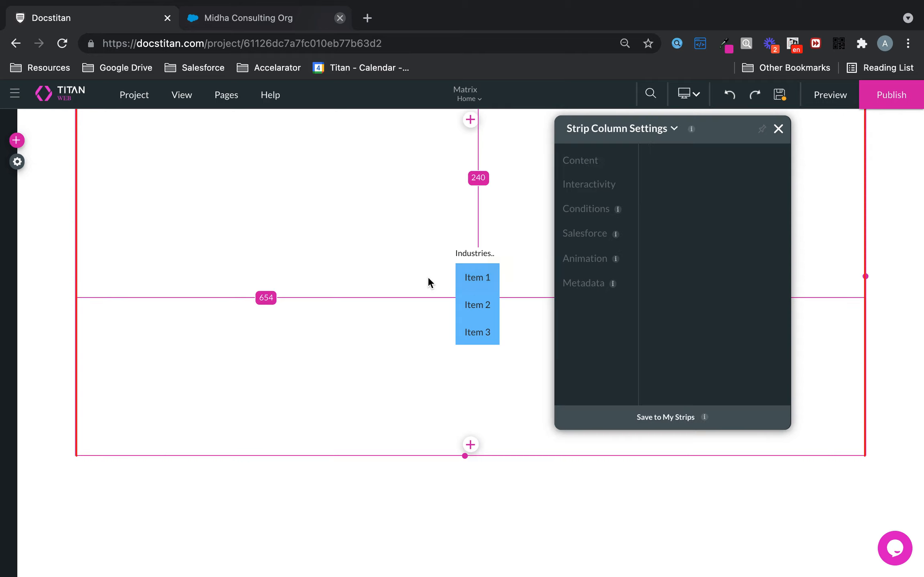
- Add a text input field above the survey list and label it "Account Name"
{"action": "left_click", "coordinate": [16, 140]}
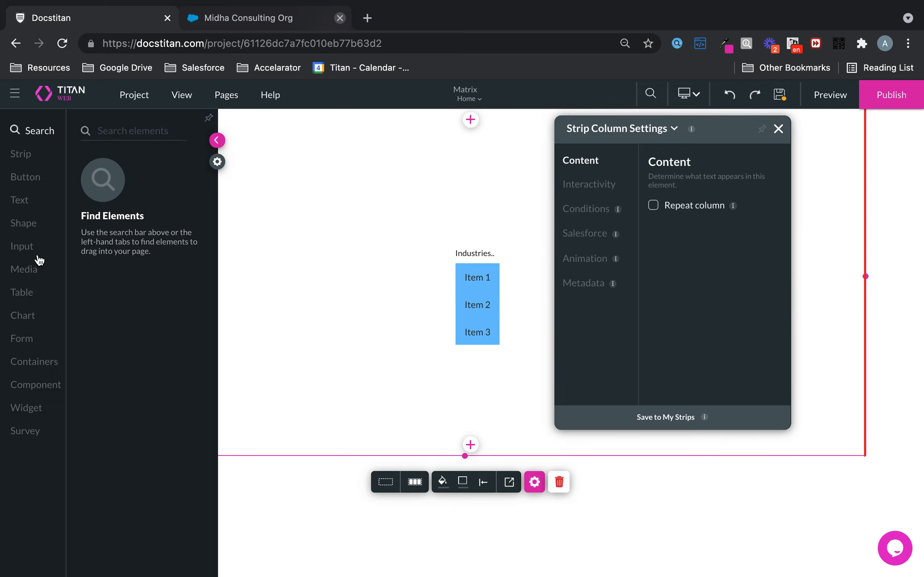
{"action": "left_click", "coordinate": [21, 246]}
{"action": "left_click_drag", "start_coordinate": [173, 185], "coordinate": [475, 196]}
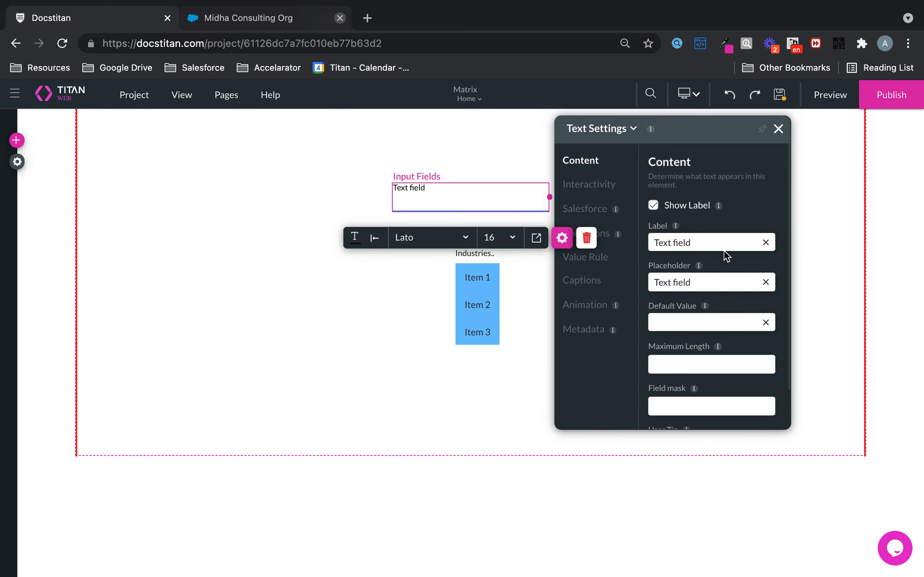
{"action": "key", "text": "ctrl+a"}
{"action": "type", "text": "A"}
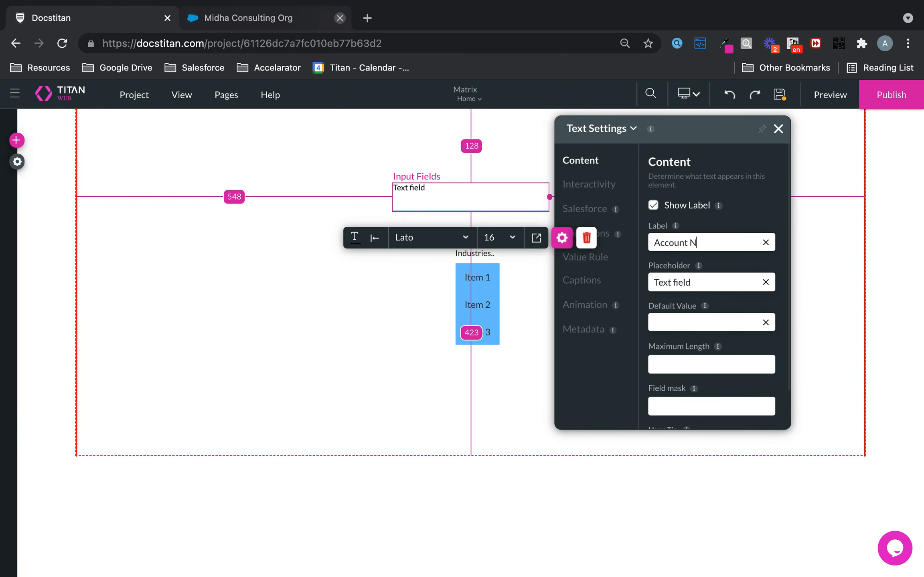
- Open the survey list's style settings and set the List part's width to 200 px
{"action": "left_click", "coordinate": [475, 295]}
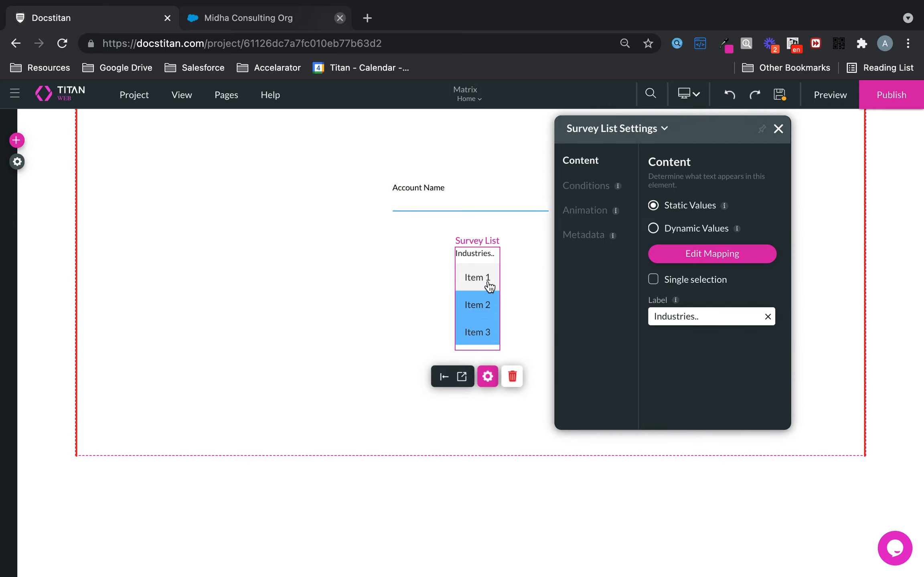
{"action": "left_click", "coordinate": [467, 376]}
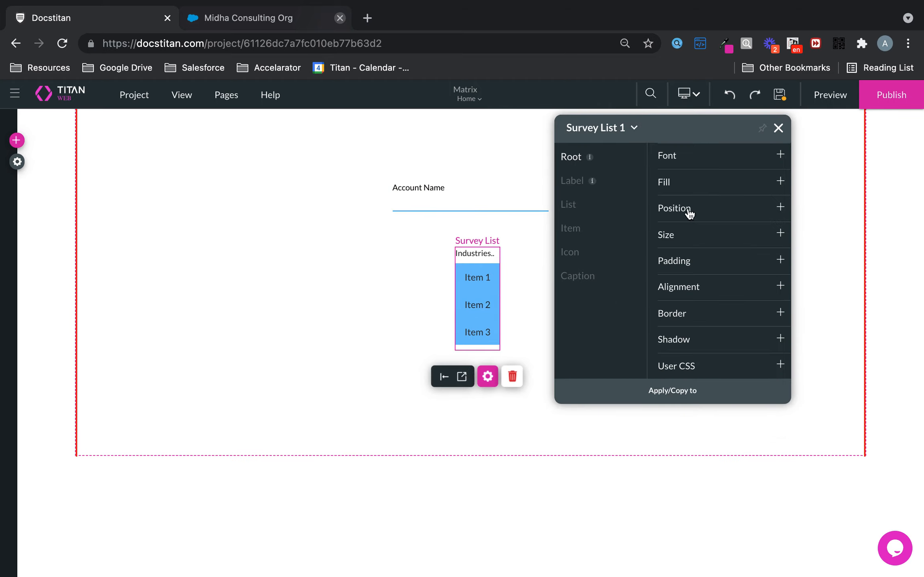
{"action": "left_click", "coordinate": [703, 241]}
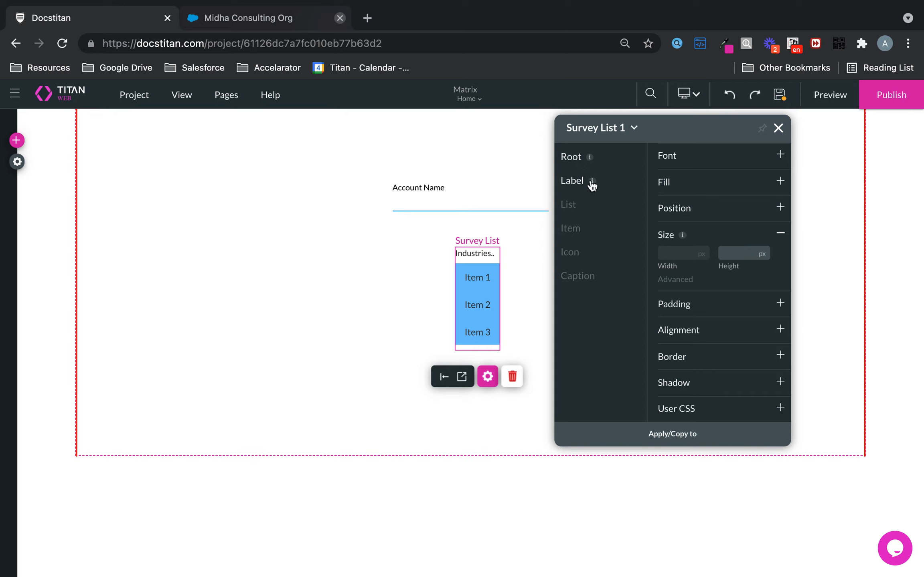
{"action": "left_click", "coordinate": [588, 215]}
{"action": "left_click", "coordinate": [678, 255]}
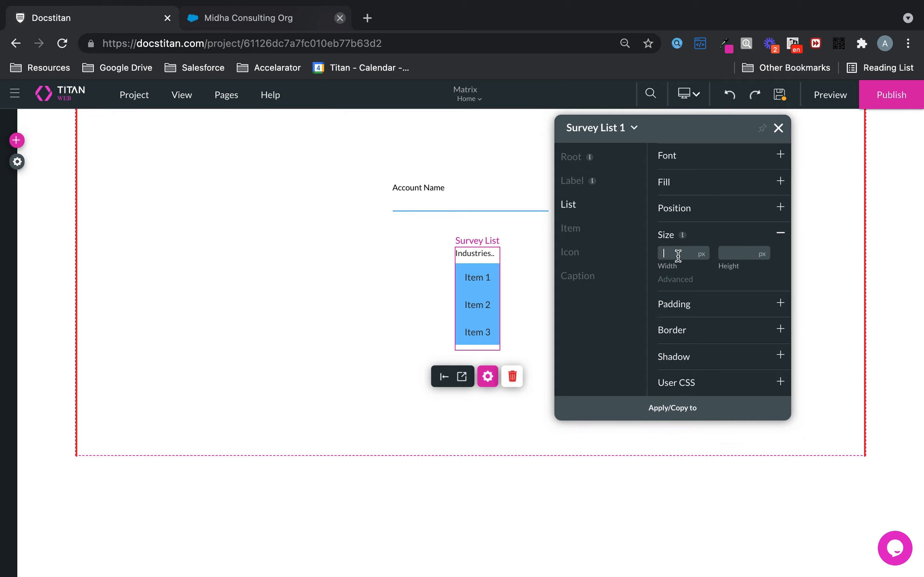
{"action": "type", "text": "200"}
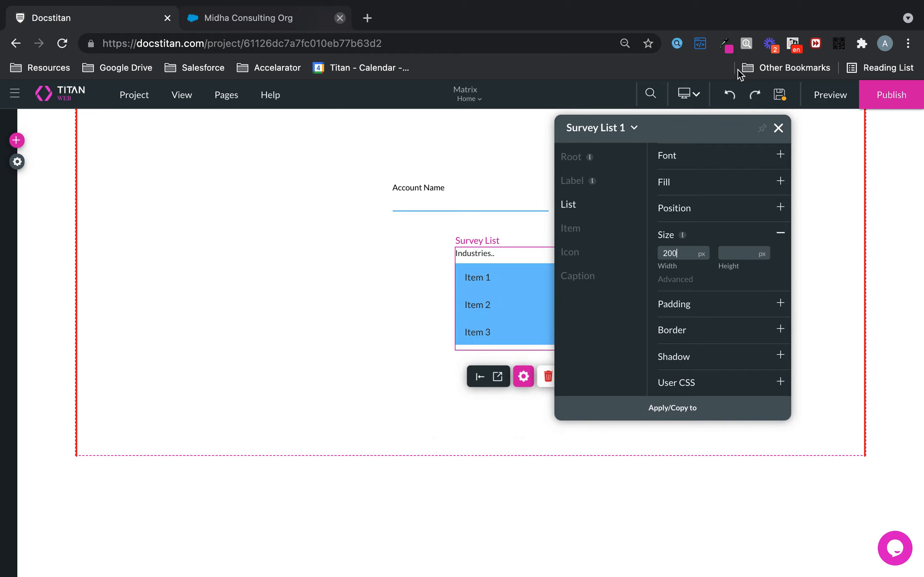
- Set the List width to 280 px and place the survey list beneath Account Name, about 540 from the left and 215 from the top
{"action": "left_click_drag", "start_coordinate": [708, 134], "coordinate": [882, 140]}
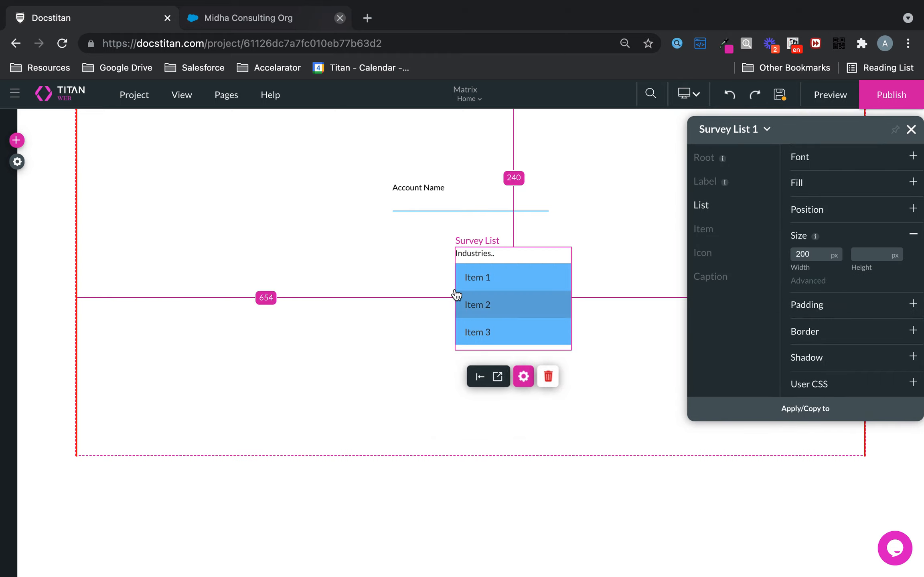
{"action": "left_click_drag", "start_coordinate": [525, 254], "coordinate": [465, 248]}
{"action": "double_click", "coordinate": [816, 253]}
{"action": "type", "text": "250"}
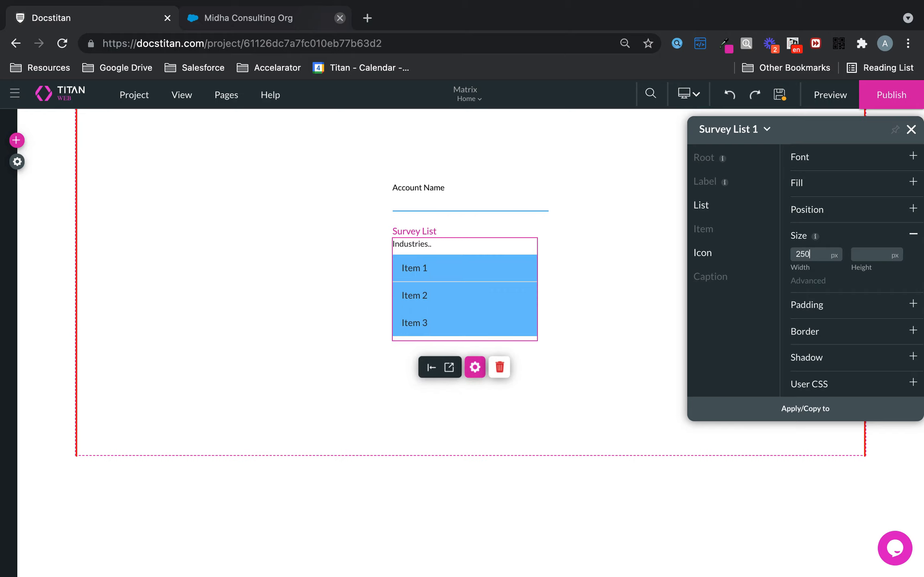
{"action": "key", "text": "BackSpace"}
{"action": "key", "text": "BackSpace"}
{"action": "type", "text": "80"}
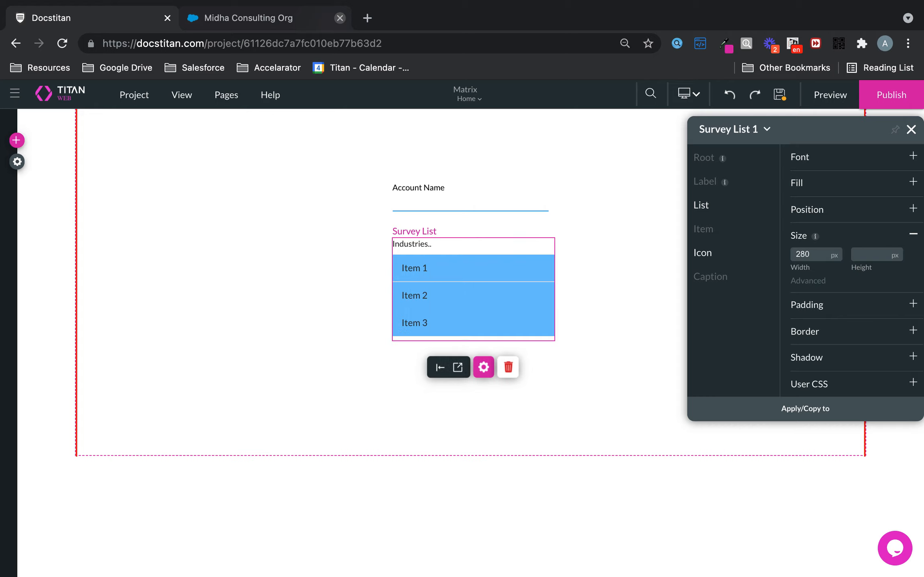
{"action": "left_click", "coordinate": [641, 320]}
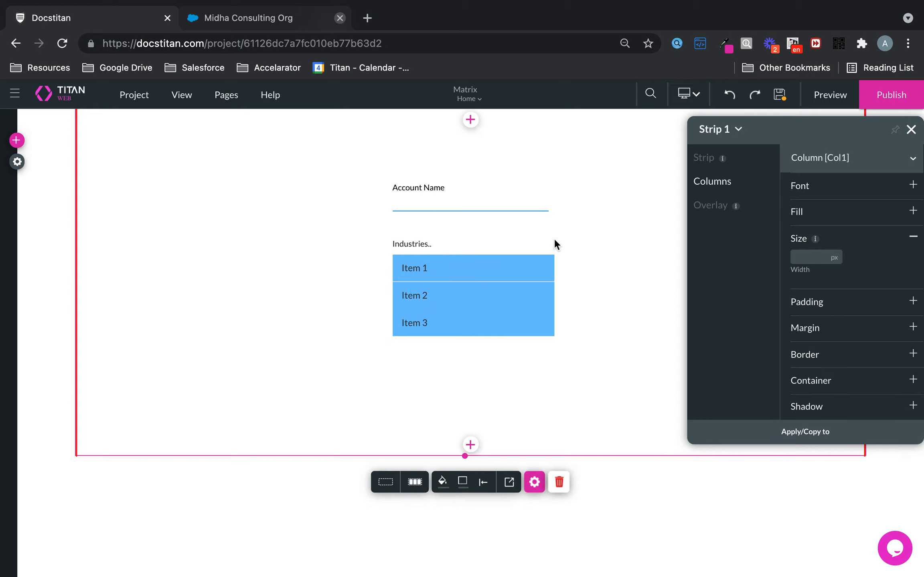
{"action": "left_click_drag", "start_coordinate": [469, 252], "coordinate": [466, 245]}
- Open the survey list's item mapping and set the first item's label and value to "Accounting"
{"action": "left_click", "coordinate": [481, 363]}
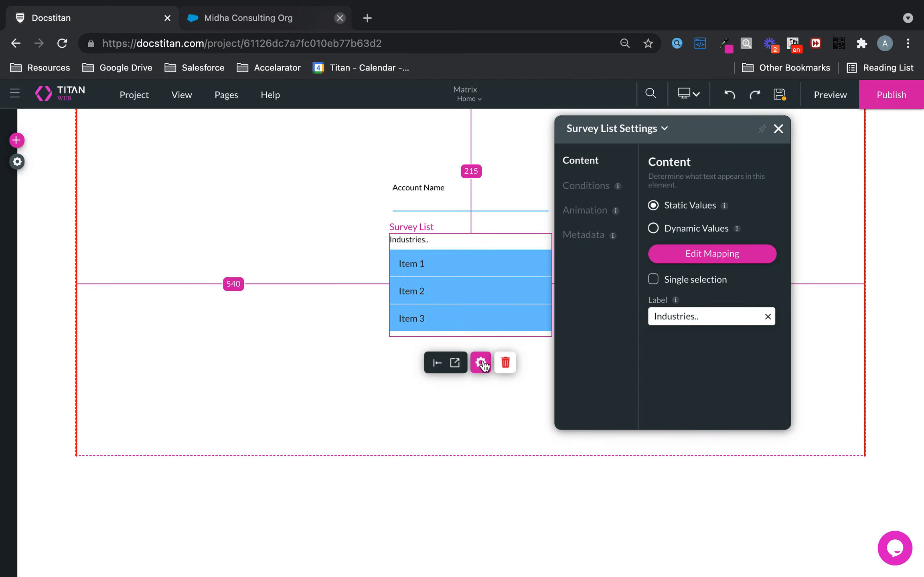
{"action": "left_click", "coordinate": [725, 254]}
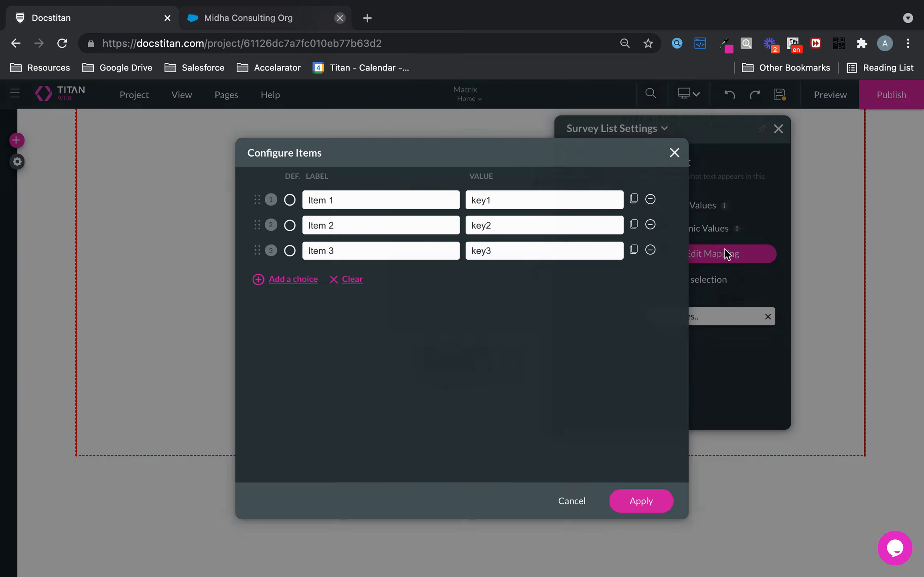
{"action": "left_click_drag", "start_coordinate": [376, 201], "coordinate": [229, 198]}
{"action": "type", "text": "Accounting"}
{"action": "left_click_drag", "start_coordinate": [368, 205], "coordinate": [269, 197]}
{"action": "key", "text": "ctrl+c"}
{"action": "left_click_drag", "start_coordinate": [558, 206], "coordinate": [423, 198]}
{"action": "key", "text": "ctrl+v"}
- Set the second item's label and value to "Finance"
{"action": "left_click_drag", "start_coordinate": [359, 226], "coordinate": [153, 181]}
{"action": "type", "text": "Finance"}
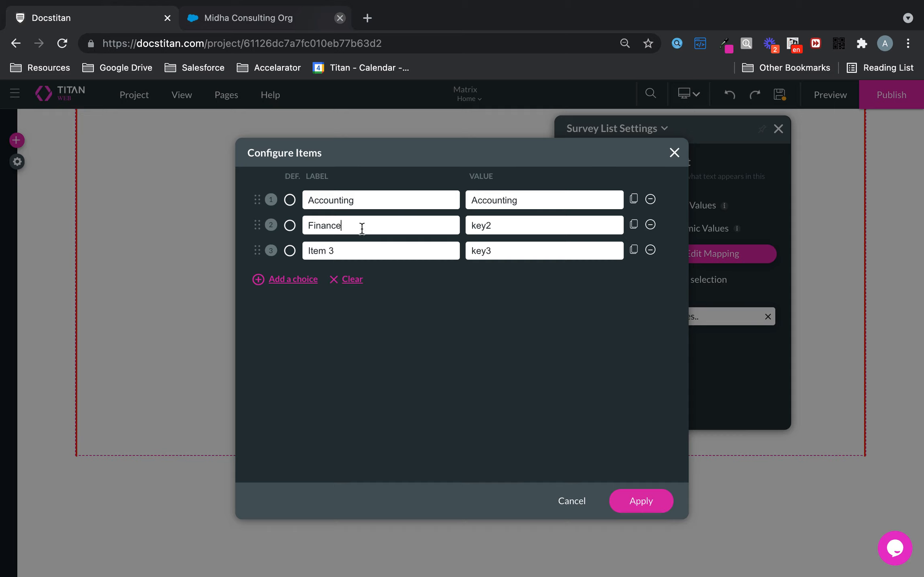
{"action": "left_click_drag", "start_coordinate": [361, 228], "coordinate": [254, 222]}
{"action": "key", "text": "ctrl+c"}
{"action": "left_click_drag", "start_coordinate": [577, 227], "coordinate": [467, 226]}
{"action": "key", "text": "ctrl+v"}
- Set the third item's label and value to "Financial Force" and apply the item mapping
{"action": "left_click_drag", "start_coordinate": [350, 251], "coordinate": [204, 241]}
{"action": "type", "text": "Financial Force"}
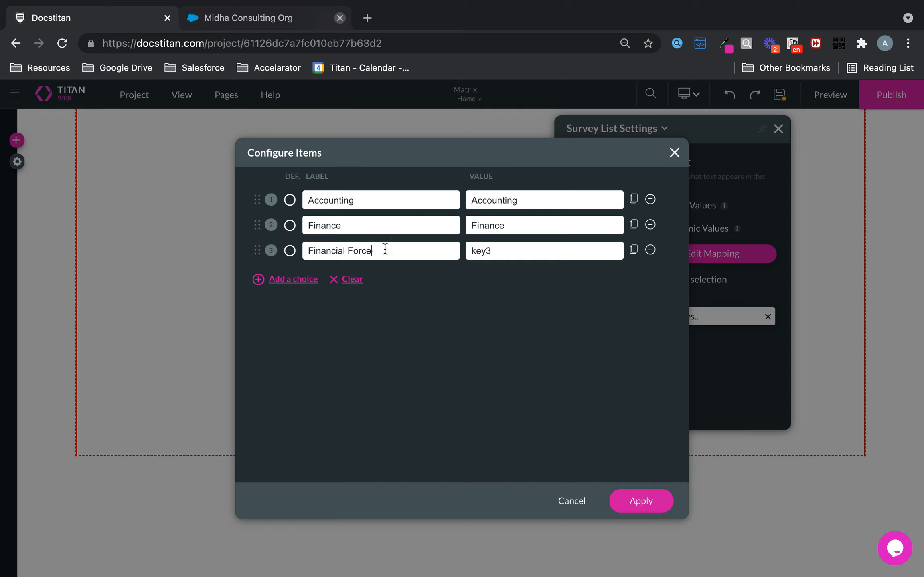
{"action": "left_click_drag", "start_coordinate": [383, 250], "coordinate": [160, 253]}
{"action": "double_click", "coordinate": [512, 258]}
{"action": "key", "text": "ctrl+v"}
{"action": "left_click", "coordinate": [656, 501]}
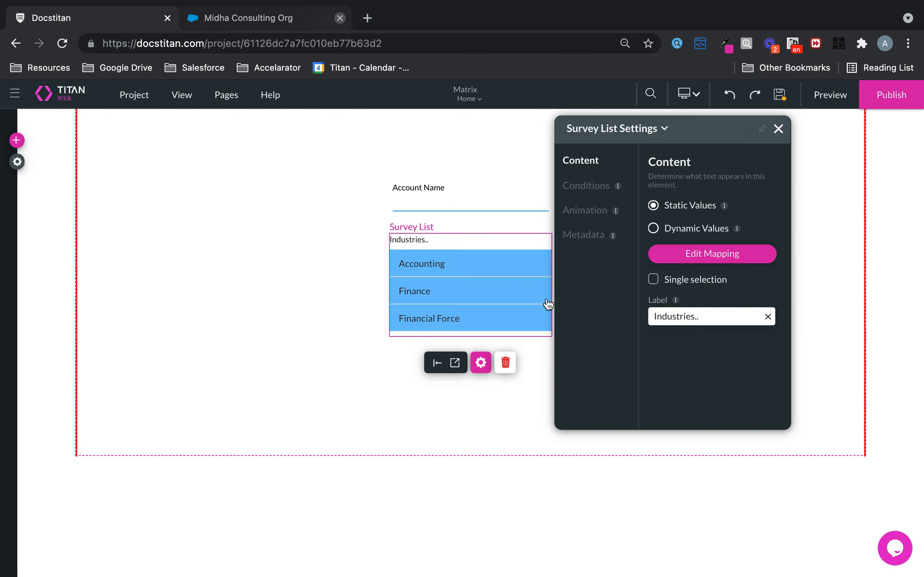
- Close the survey list settings, add a button beneath the list and label it "Create Acc"
{"action": "left_click", "coordinate": [487, 268]}
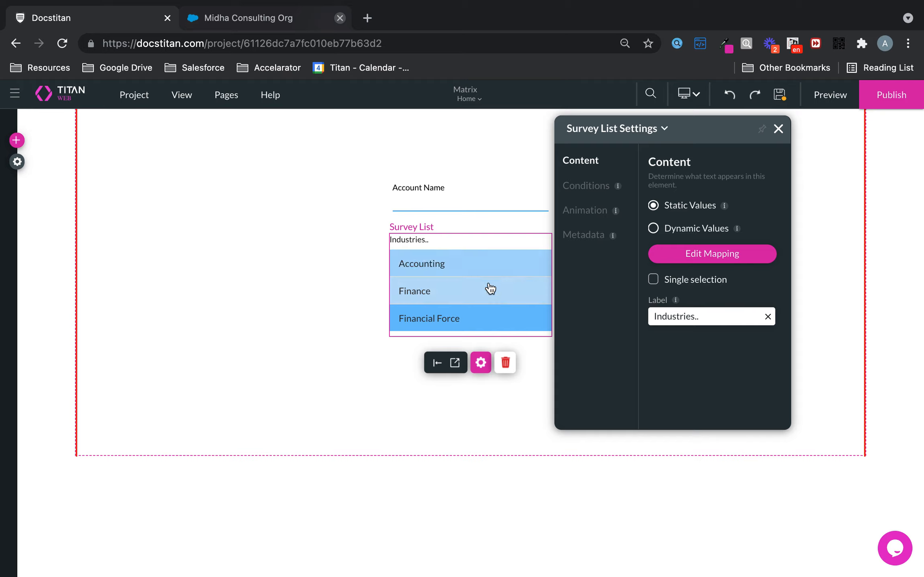
{"action": "left_click", "coordinate": [779, 128]}
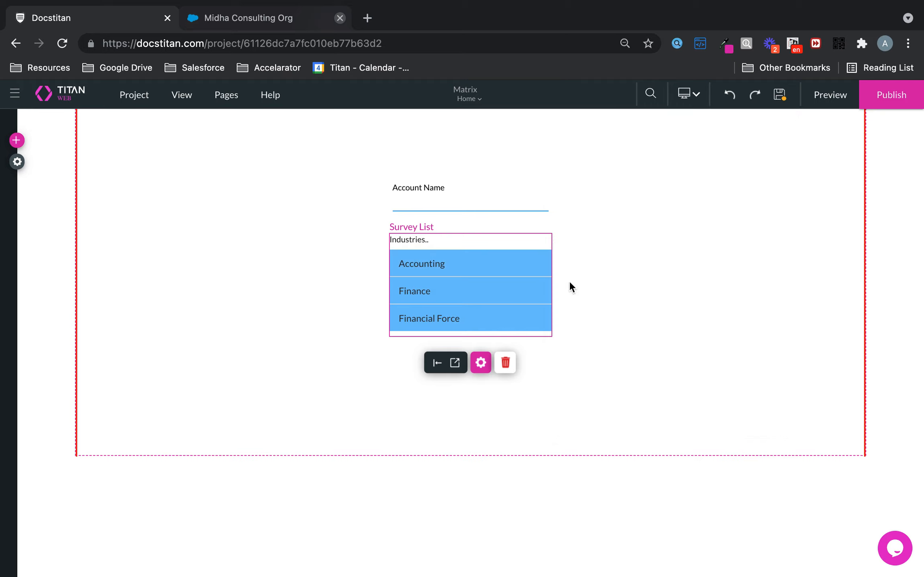
{"action": "left_click", "coordinate": [16, 140]}
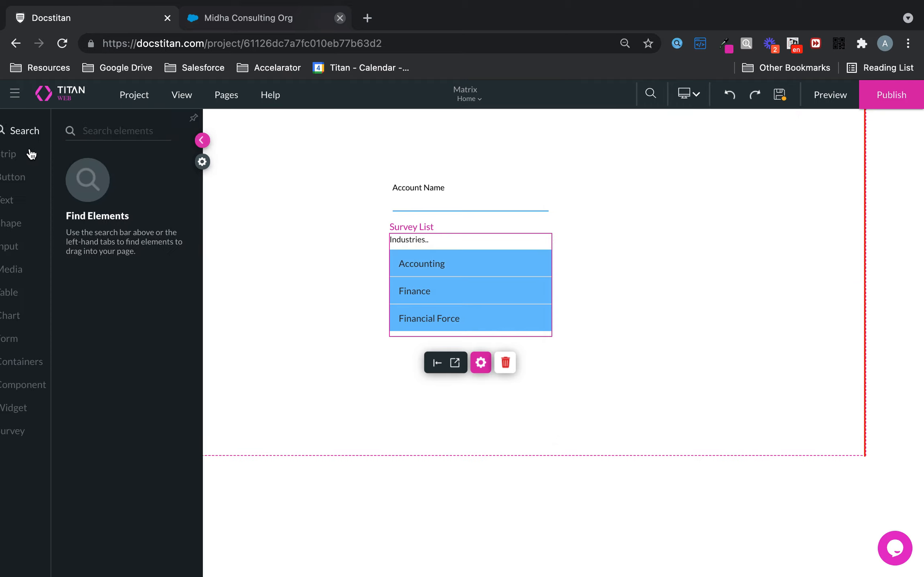
{"action": "left_click", "coordinate": [26, 180]}
{"action": "left_click_drag", "start_coordinate": [144, 165], "coordinate": [486, 371]}
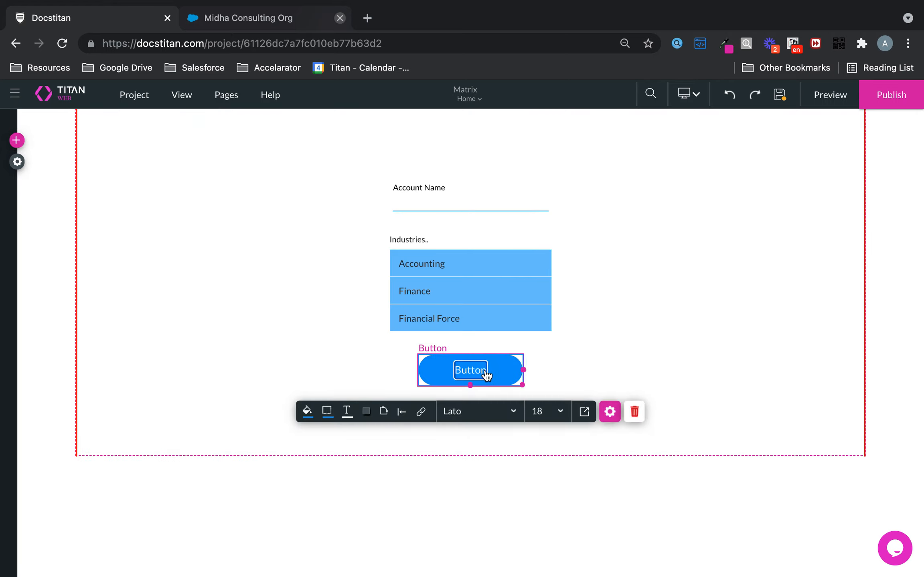
{"action": "double_click", "coordinate": [459, 373]}
{"action": "type", "text": "Create Acc"}
- Configure a Salesforce action for the button's on-click rule and start a new push integration
{"action": "left_click", "coordinate": [421, 411]}
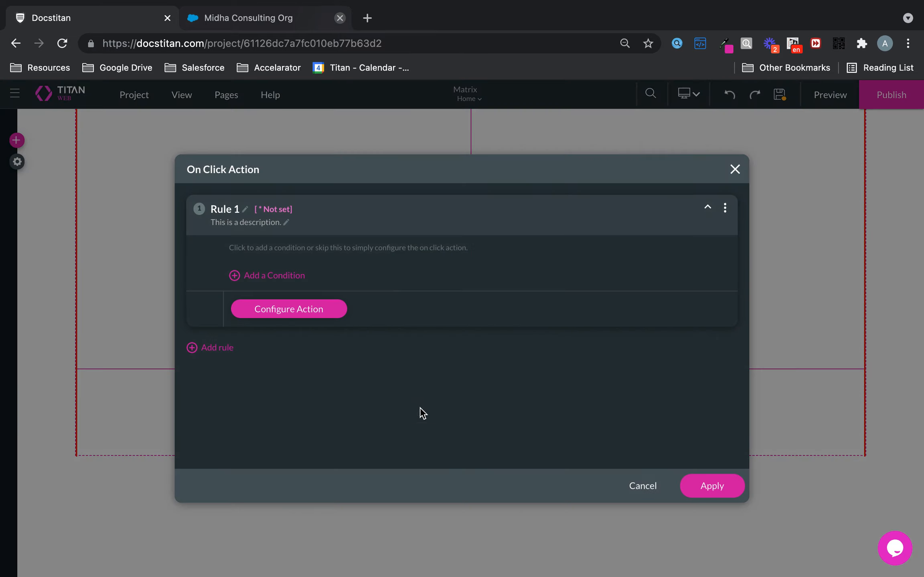
{"action": "left_click", "coordinate": [309, 315]}
{"action": "left_click", "coordinate": [282, 229]}
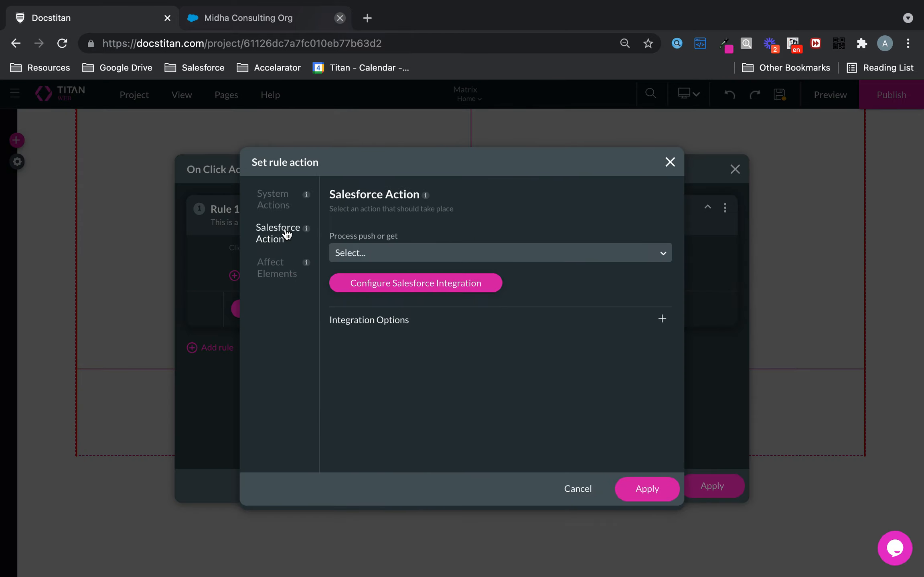
{"action": "left_click", "coordinate": [466, 290]}
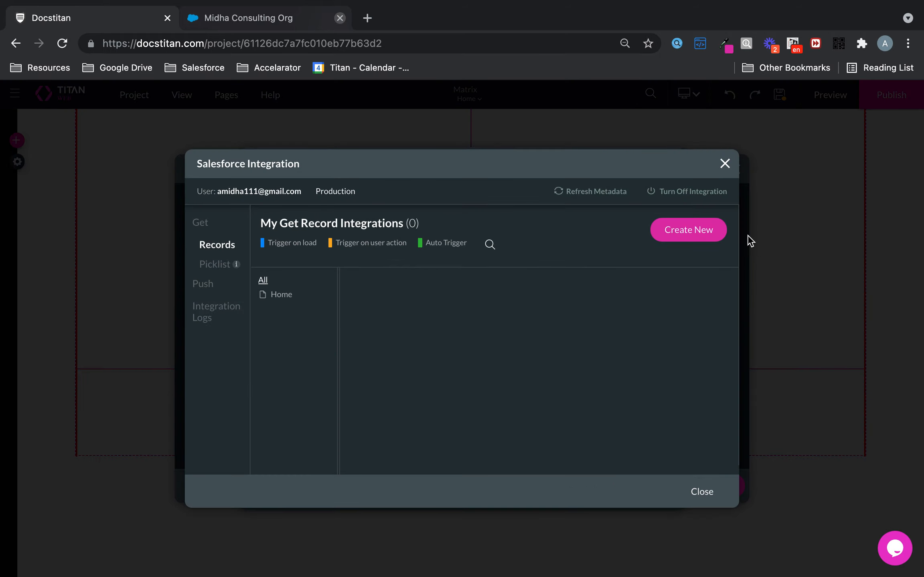
{"action": "left_click", "coordinate": [206, 283]}
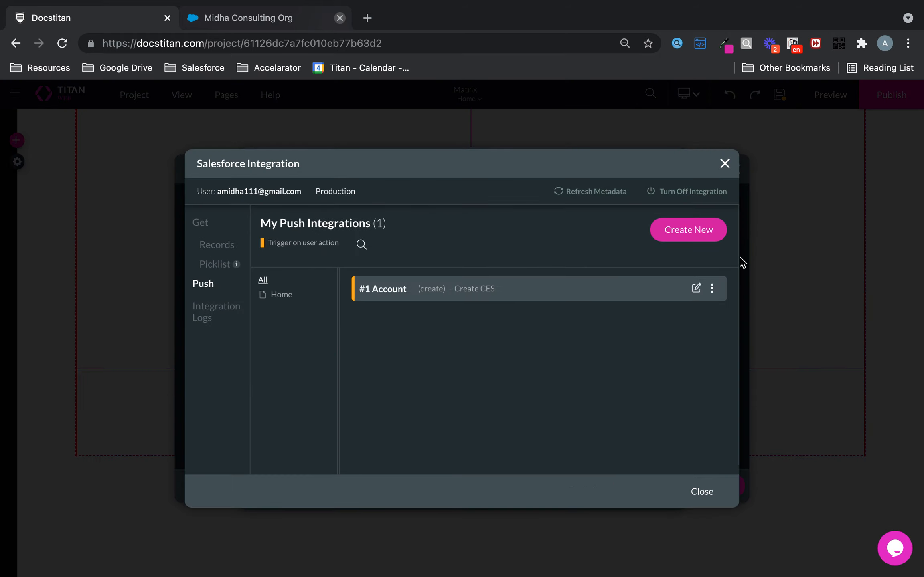
{"action": "left_click", "coordinate": [709, 232]}
- Set the push integration's Salesforce object to Account and its description to "List"
{"action": "left_click", "coordinate": [424, 217]}
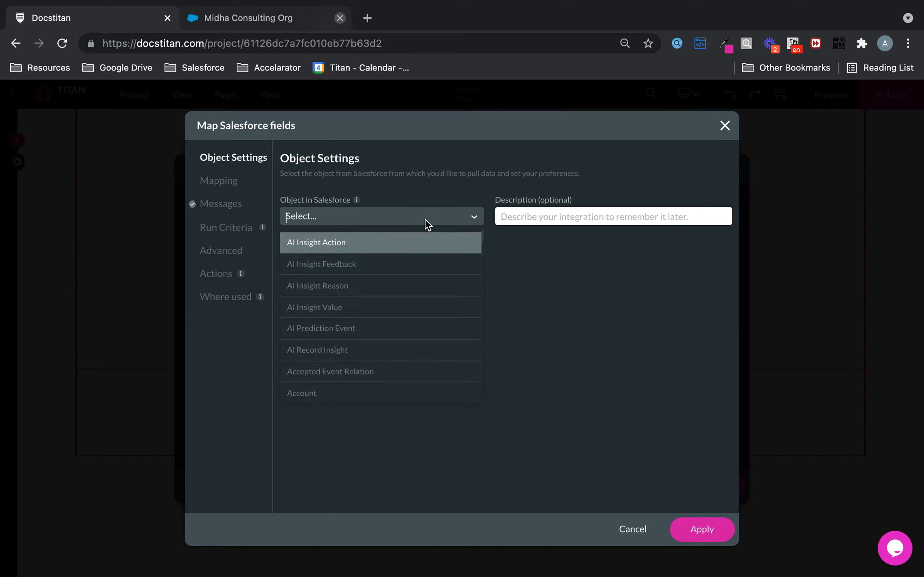
{"action": "left_click", "coordinate": [334, 396]}
{"action": "left_click", "coordinate": [562, 213]}
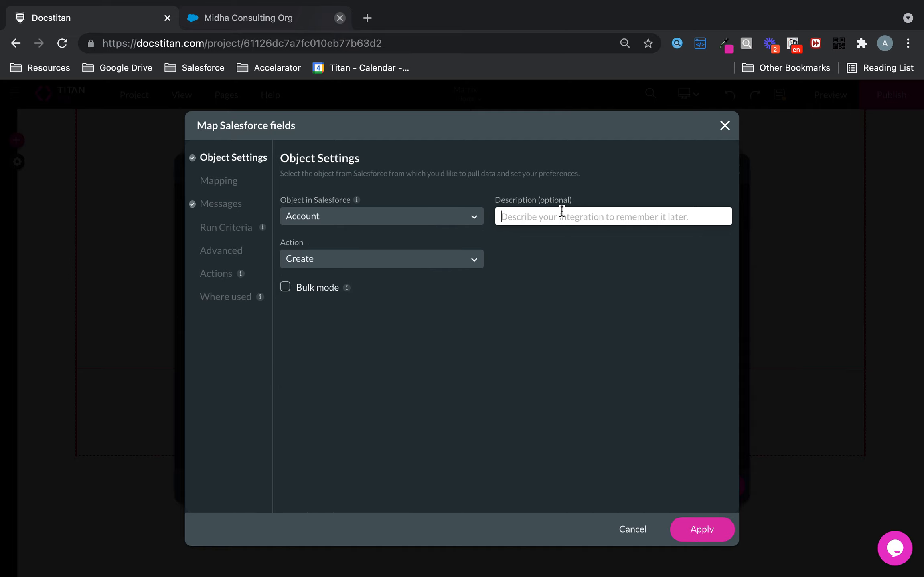
{"action": "type", "text": "List"}
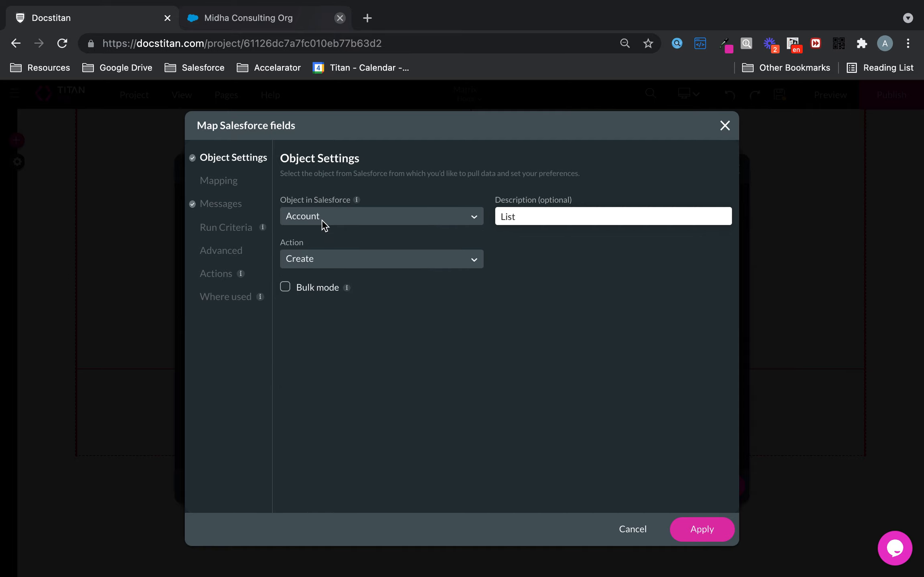
- Map the Salesforce Account Name field to the form's Account Name element
{"action": "left_click", "coordinate": [220, 183]}
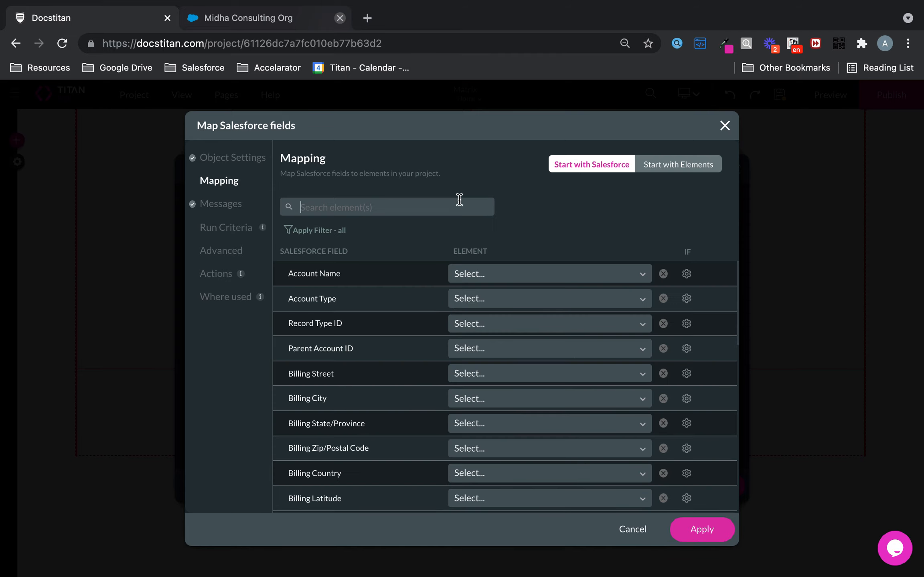
{"action": "left_click", "coordinate": [463, 277]}
{"action": "type", "text": "name"}
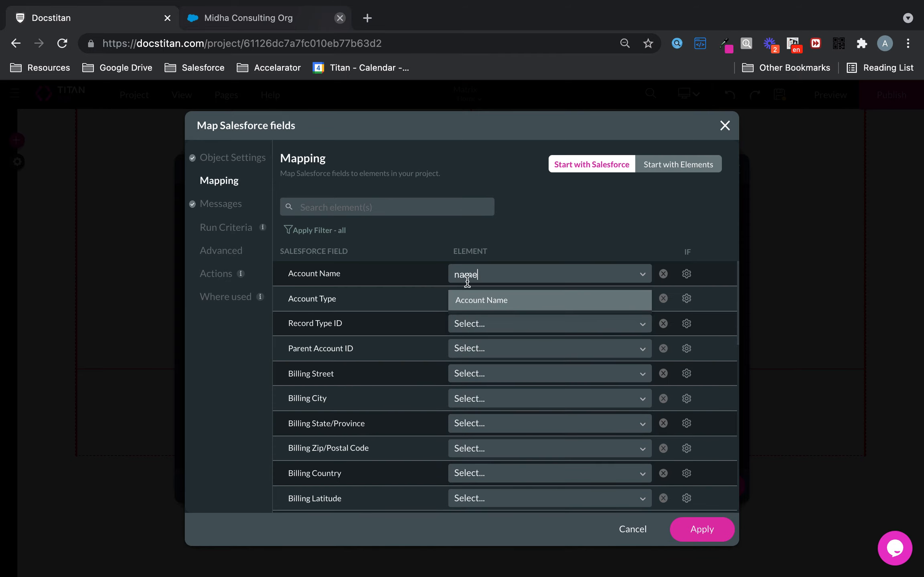
{"action": "left_click", "coordinate": [478, 297]}
- Map the Salesforce Survey Response field to "Industries.. / Label", apply the mapping and close the Salesforce integration window
{"action": "left_click", "coordinate": [429, 207]}
{"action": "type", "text": "sur"}
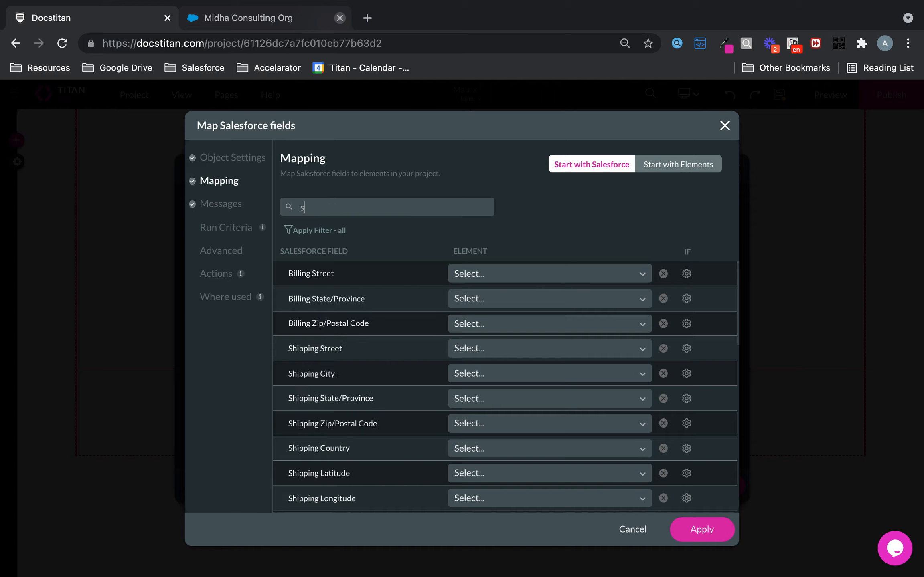
{"action": "left_click", "coordinate": [575, 278]}
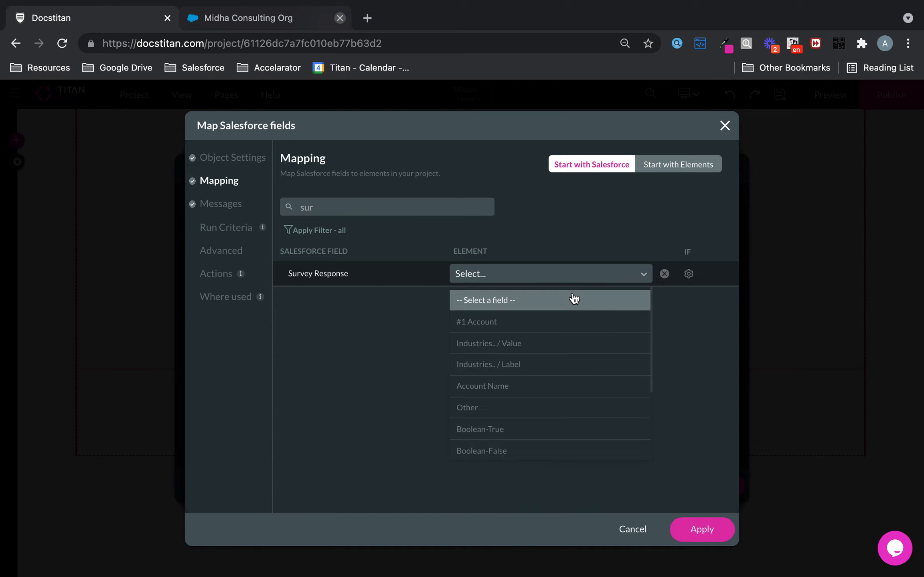
{"action": "left_click", "coordinate": [545, 346]}
{"action": "left_click", "coordinate": [568, 274]}
{"action": "left_click", "coordinate": [543, 358]}
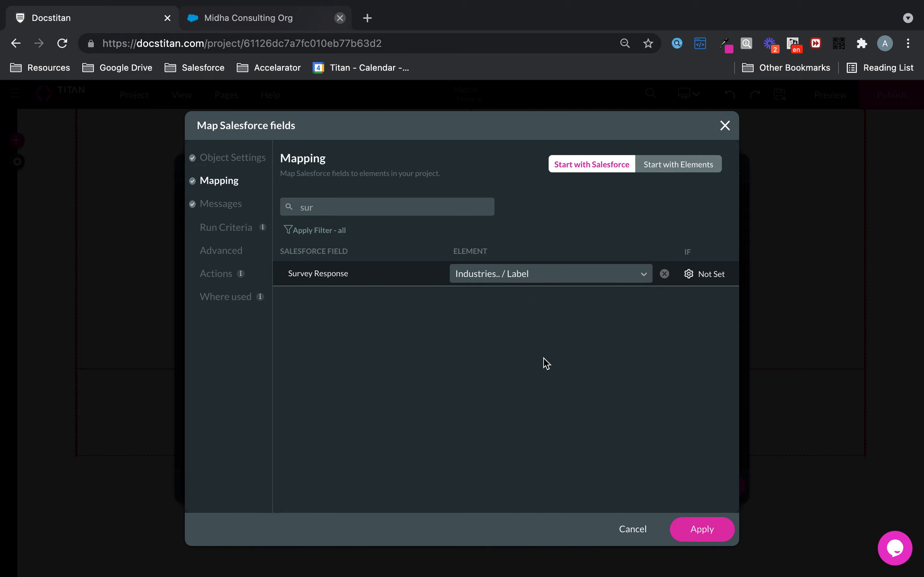
{"action": "left_click", "coordinate": [690, 532]}
{"action": "left_click", "coordinate": [703, 493]}
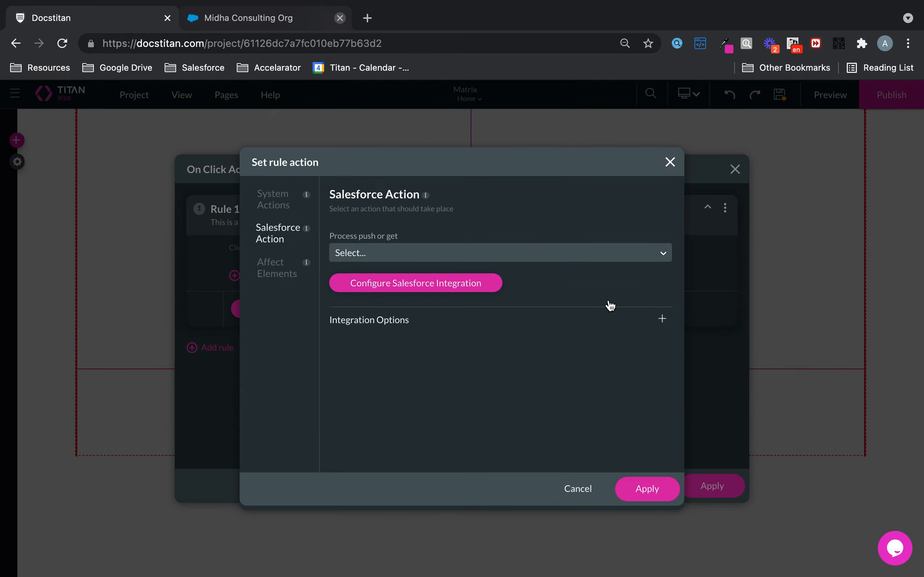
- Choose "#2 Account (create) - List" as the button's Salesforce action and apply the on-click rule
{"action": "left_click", "coordinate": [547, 259]}
{"action": "left_click", "coordinate": [515, 300]}
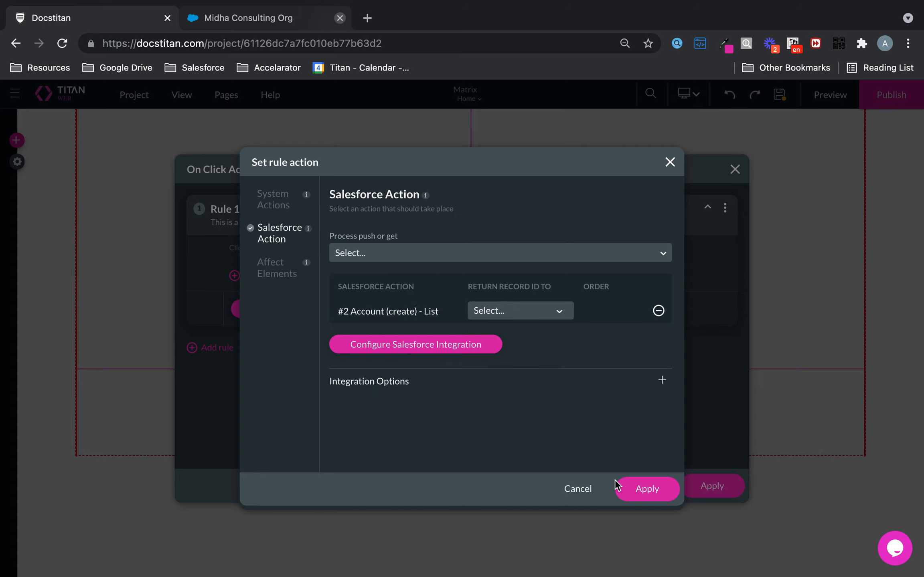
{"action": "left_click", "coordinate": [647, 489]}
{"action": "left_click", "coordinate": [720, 487]}
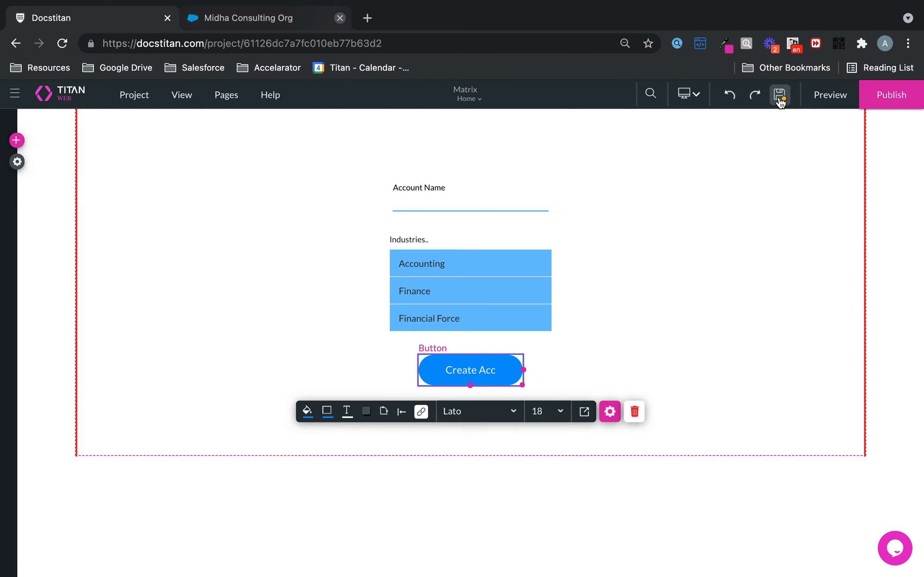
- Preview the project and submit the form with the account name "List Account" and the industries Accounting and Finance
{"action": "left_click", "coordinate": [830, 95]}
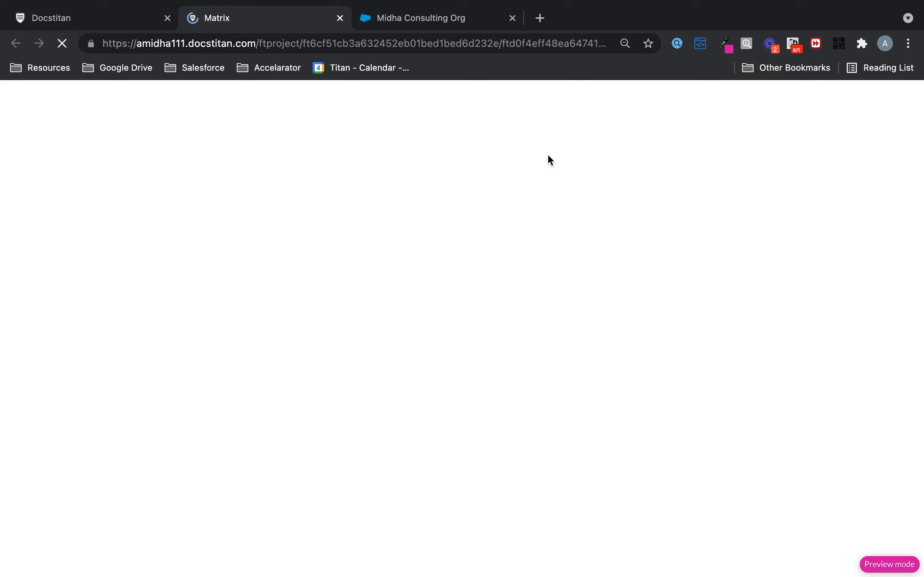
{"action": "left_click", "coordinate": [465, 165]}
{"action": "type", "text": "List Account"}
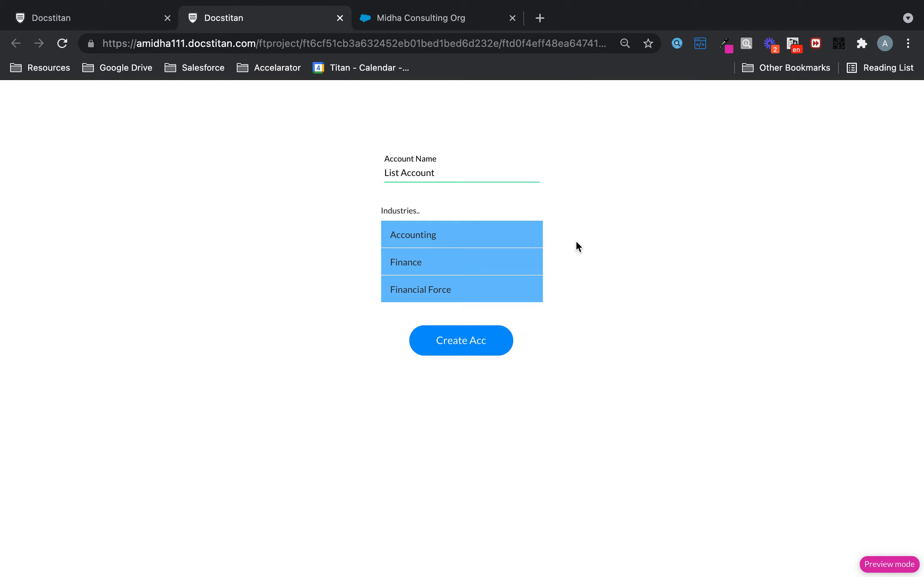
{"action": "left_click", "coordinate": [481, 260]}
{"action": "left_click", "coordinate": [489, 235]}
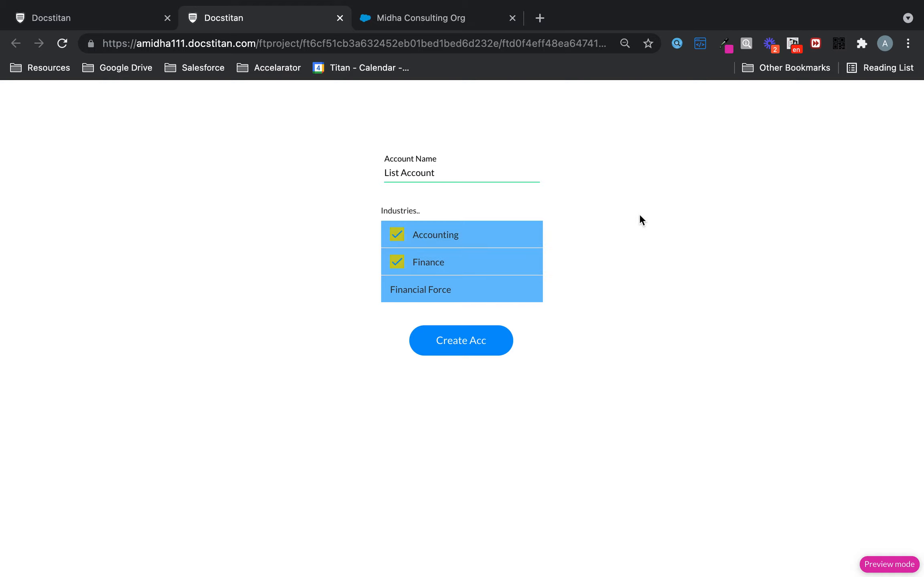
{"action": "left_click", "coordinate": [488, 346]}
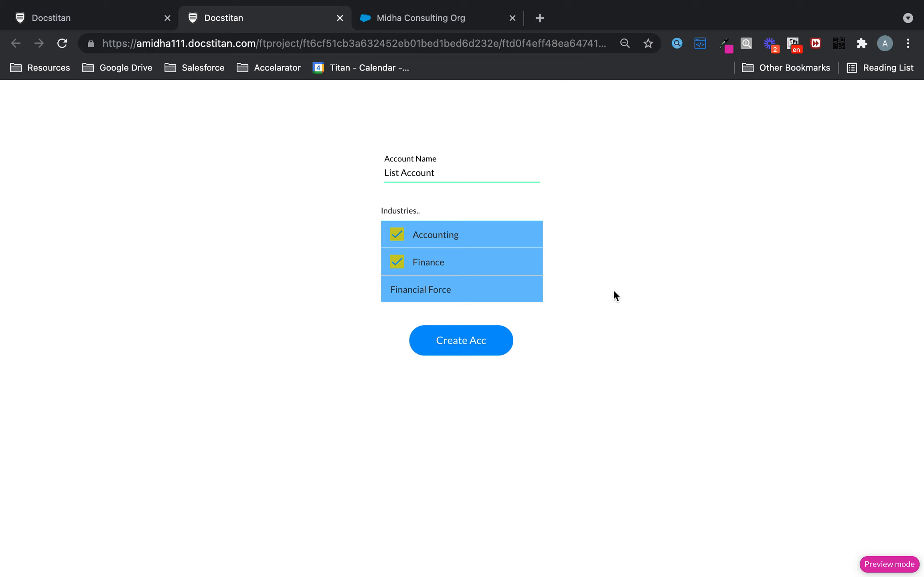
- Open the newly created account from the project's Salesforce integration logs and check its Account Name and Survey Response fields
{"action": "left_click", "coordinate": [47, 14]}
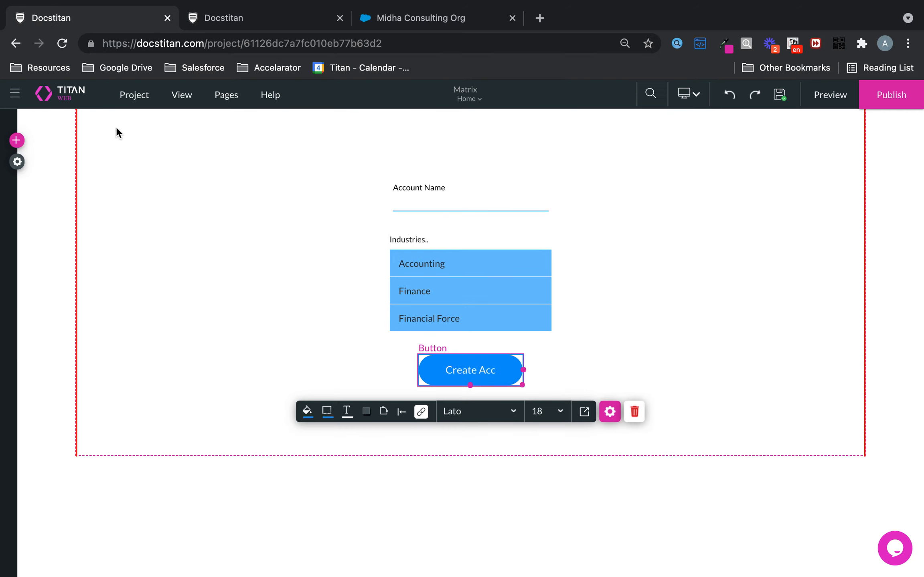
{"action": "left_click", "coordinate": [17, 161]}
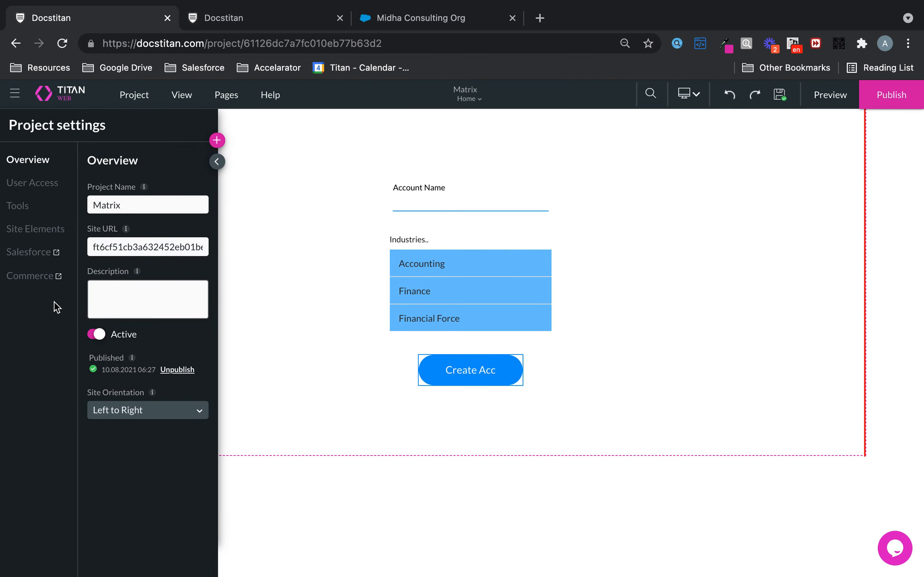
{"action": "left_click", "coordinate": [35, 252]}
{"action": "left_click", "coordinate": [211, 317]}
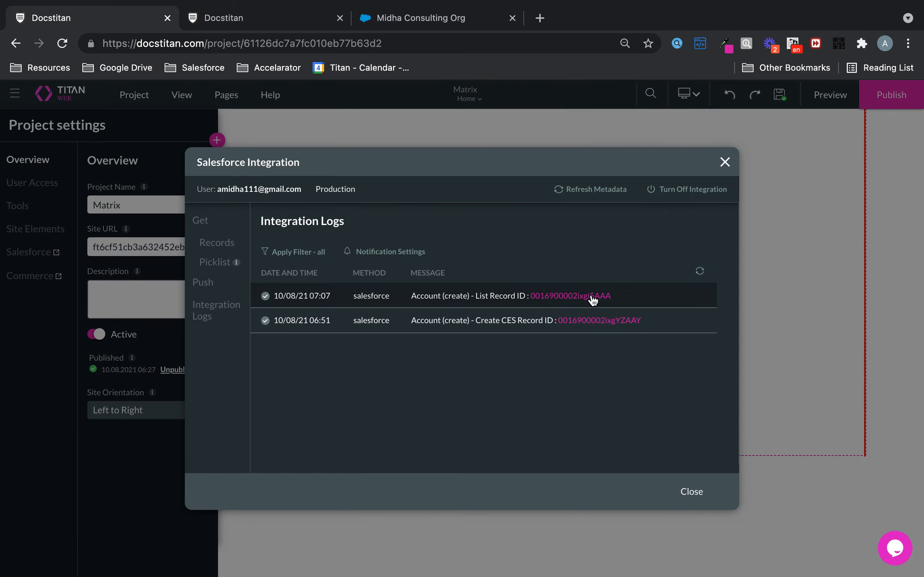
{"action": "left_click", "coordinate": [592, 298]}
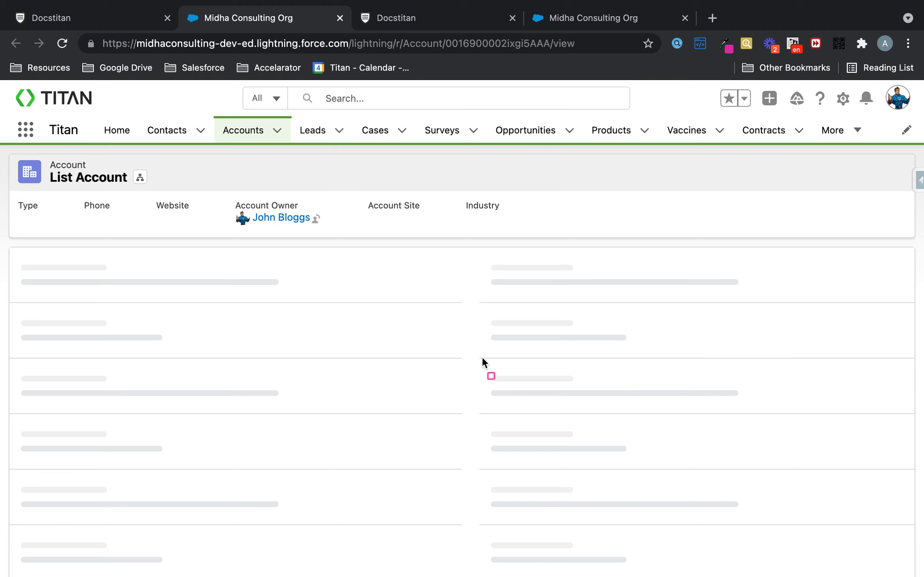
{"action": "left_click_drag", "start_coordinate": [153, 278], "coordinate": [252, 299]}
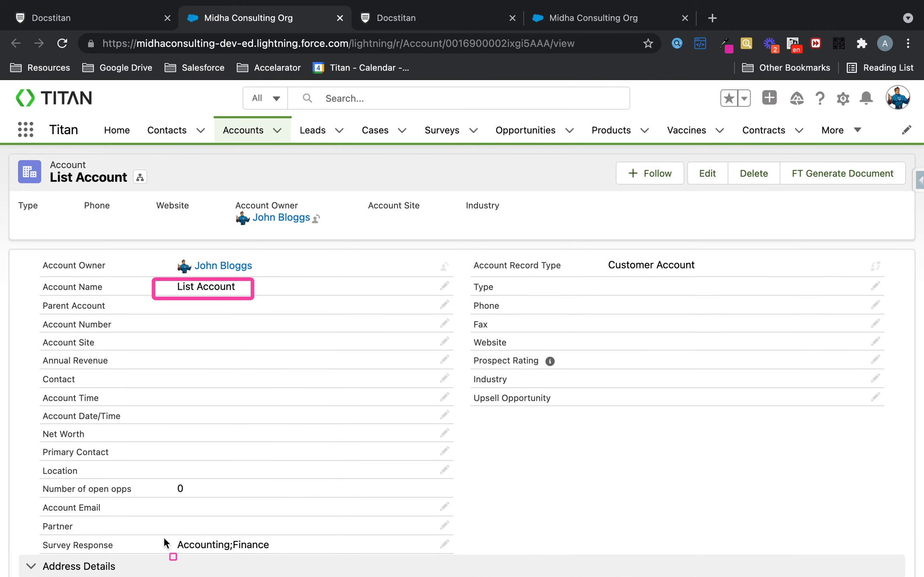
{"action": "left_click_drag", "start_coordinate": [40, 533], "coordinate": [456, 555]}
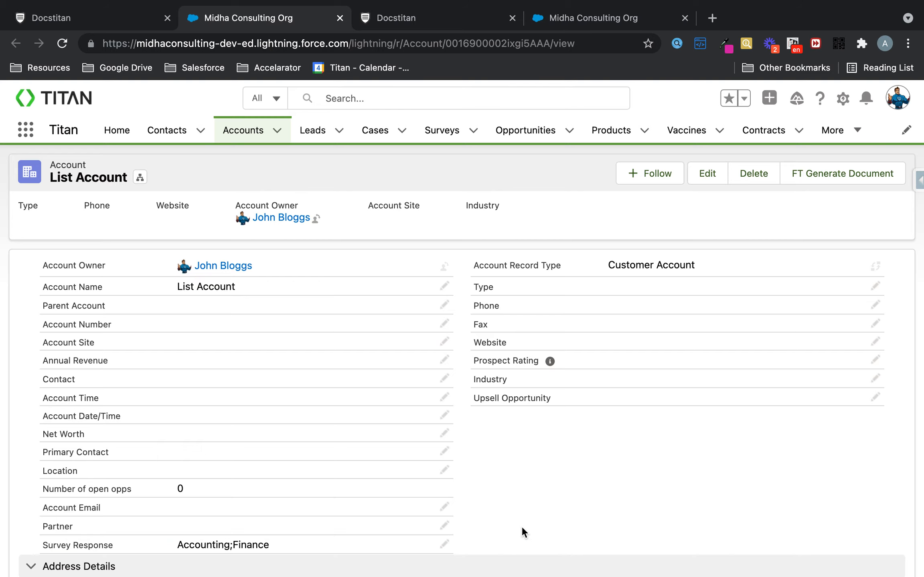
- Return to the project editor, close the integration logs and enable single selection for the survey list
{"action": "left_click", "coordinate": [110, 22]}
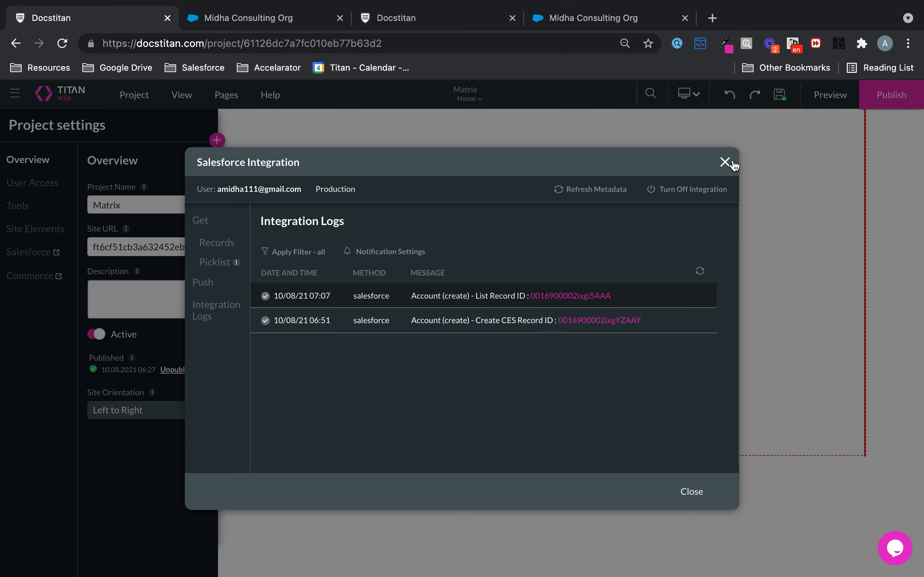
{"action": "left_click", "coordinate": [724, 162]}
{"action": "left_click", "coordinate": [490, 275]}
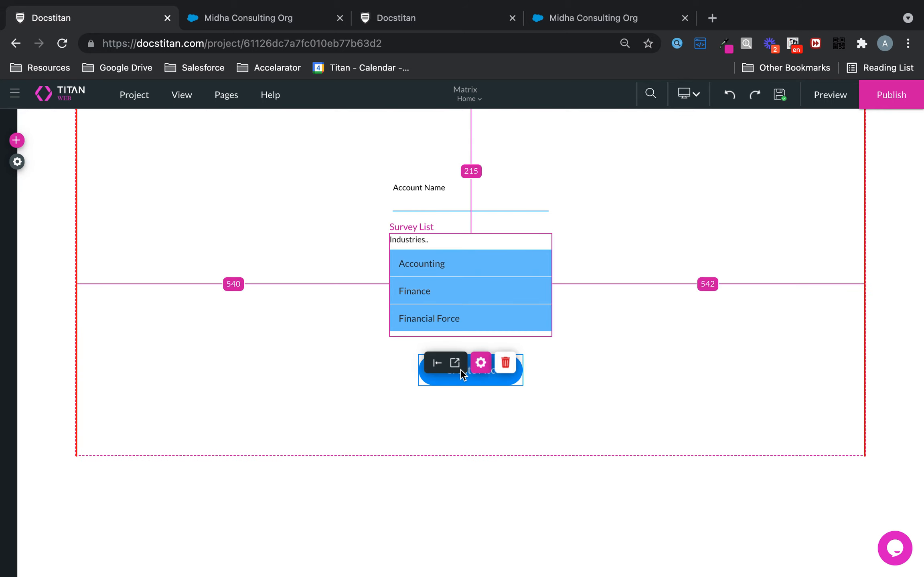
{"action": "left_click", "coordinate": [476, 363]}
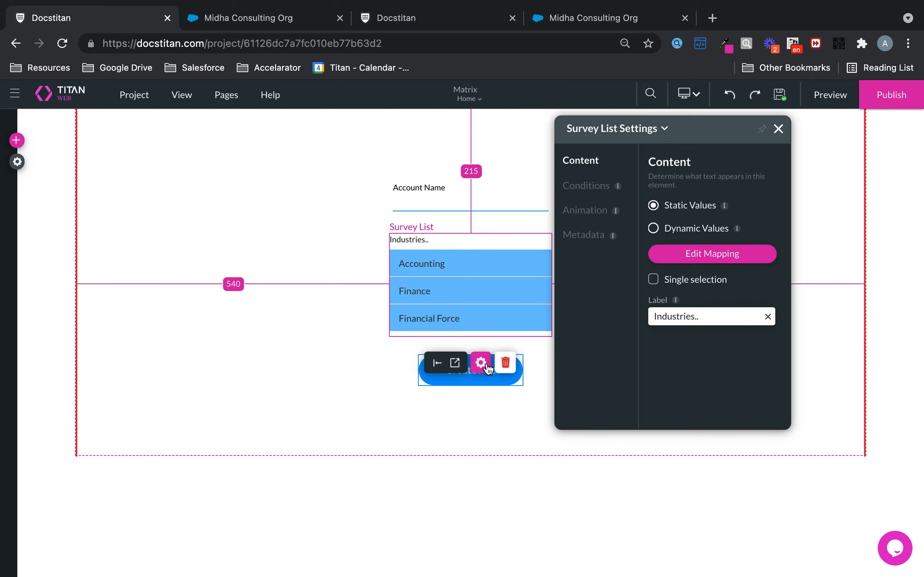
{"action": "left_click", "coordinate": [654, 280]}
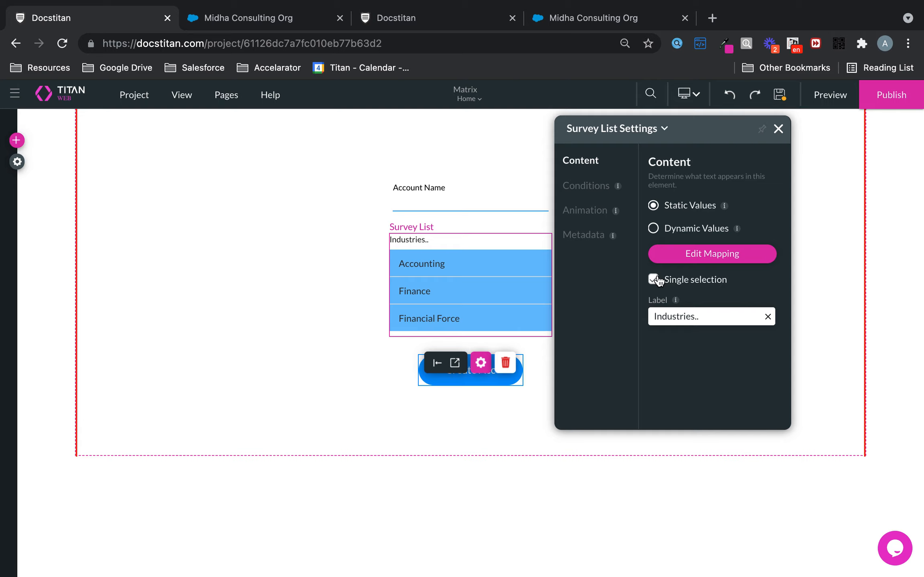